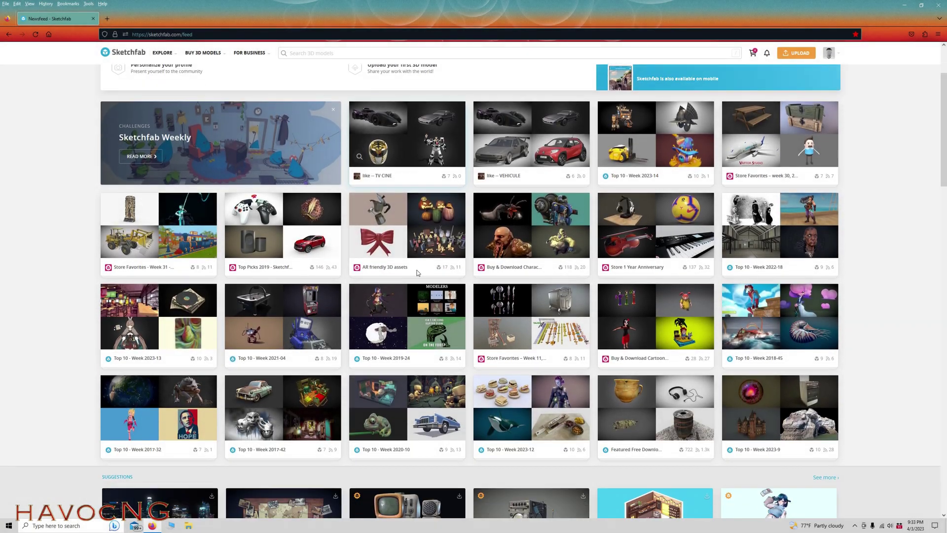
scroll(318, 62, "up", 2)
Step: Search Sketchfab for 'stairs' and filter the results to downloadable models
left_click(308, 54)
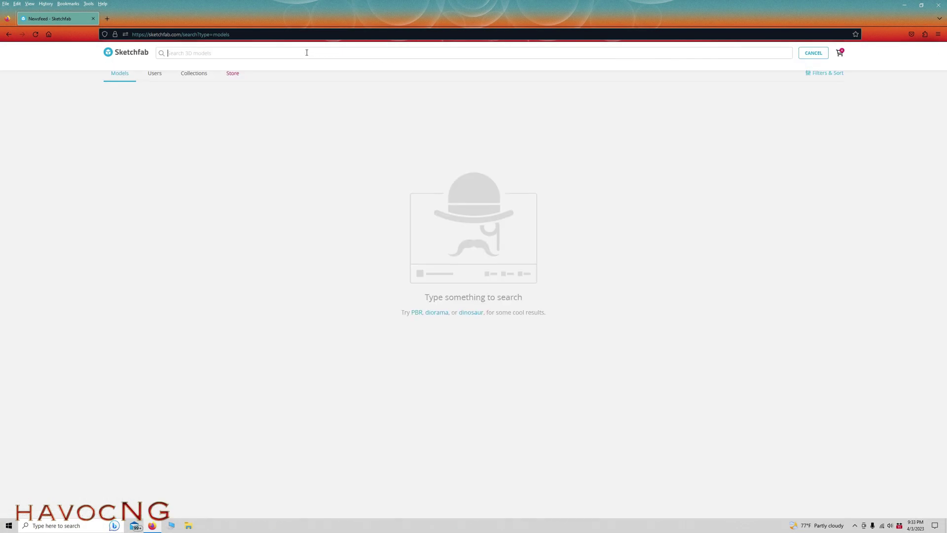
type("stairs")
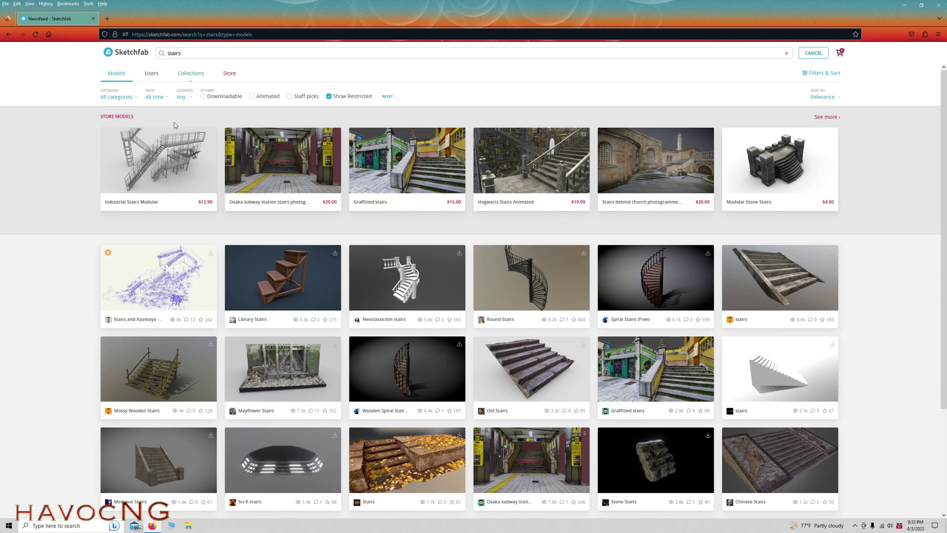
left_click(203, 97)
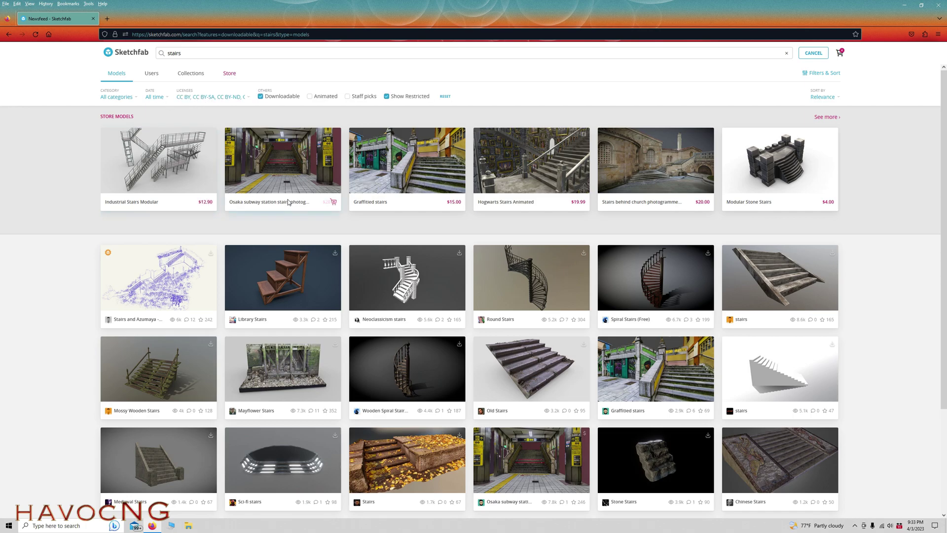
scroll(287, 218, "down", 2)
scroll(288, 219, "down", 3)
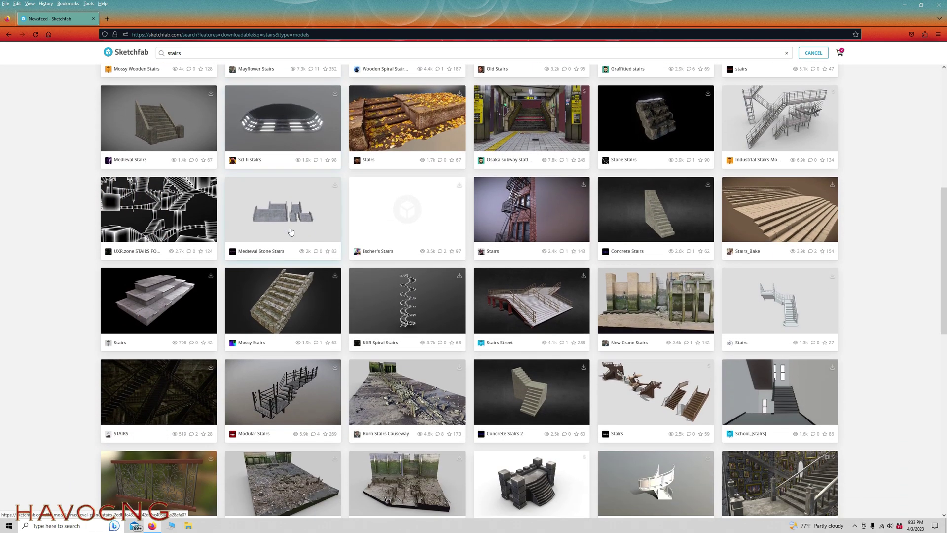
Step: Open the Mossy Stairs page and download its glTF version as mossy_stairs.zip
left_click(296, 293)
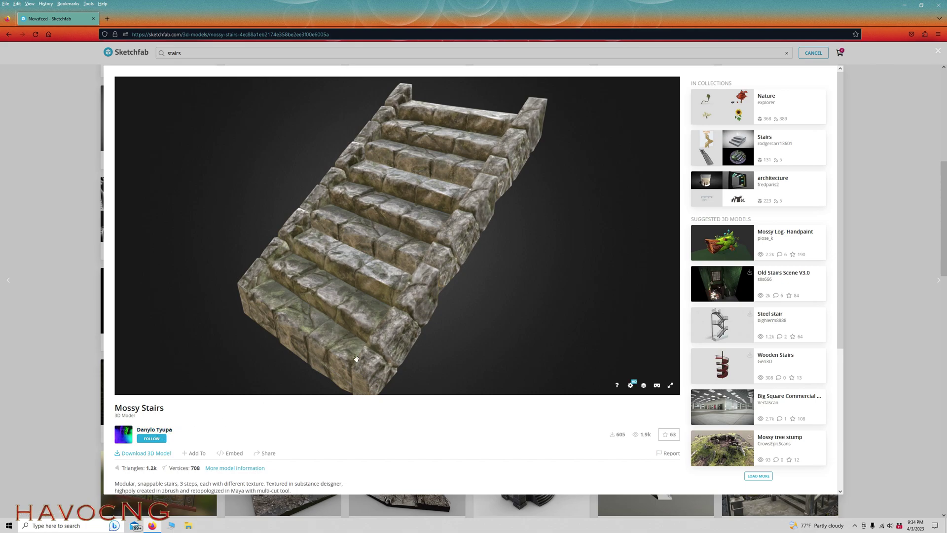
left_click(150, 454)
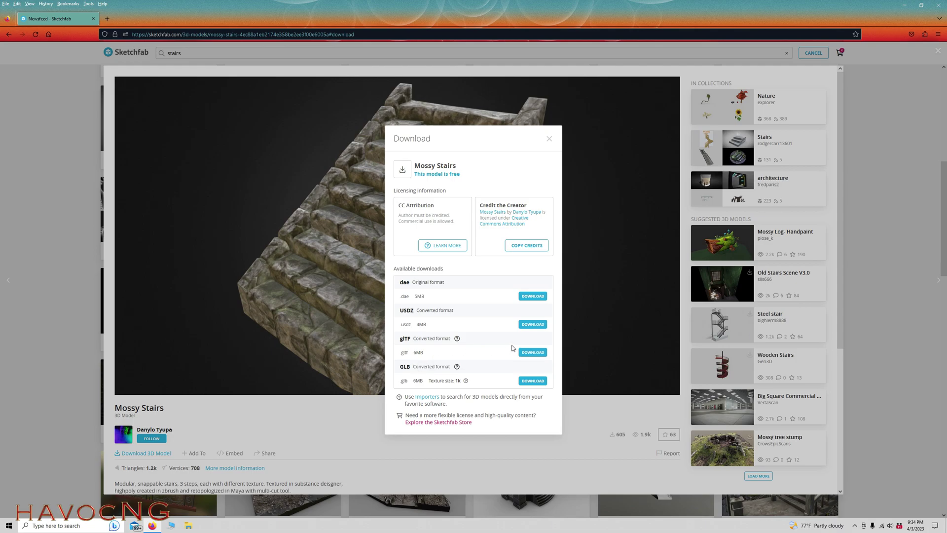
left_click(532, 353)
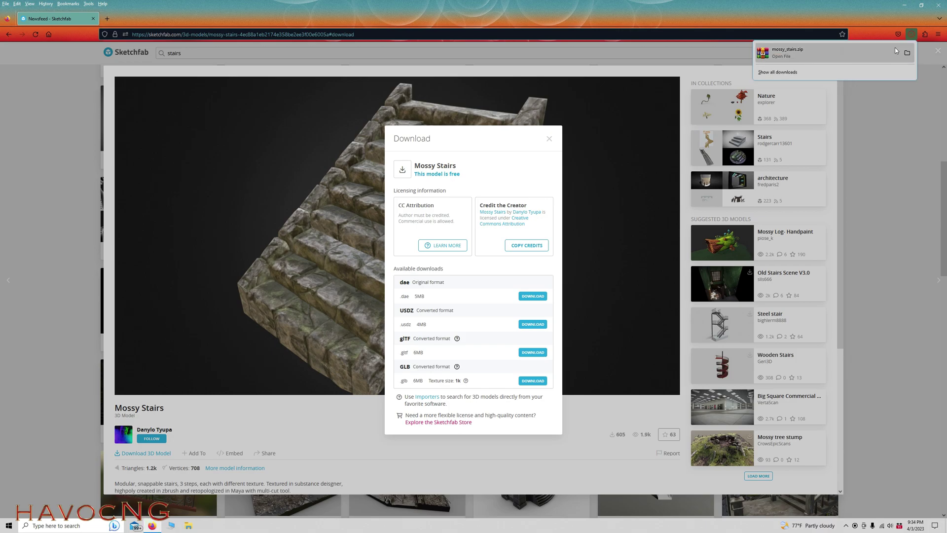
left_click(906, 55)
Step: Extract mossy_stairs.zip in Downloads into a mossy_stairs folder using WinRAR
left_click(903, 6)
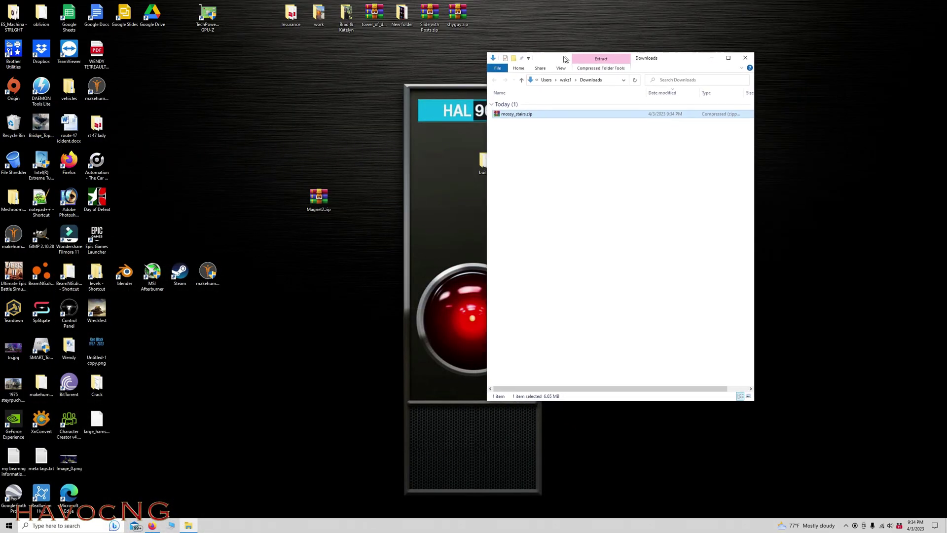
left_click_drag(565, 59, 561, 80)
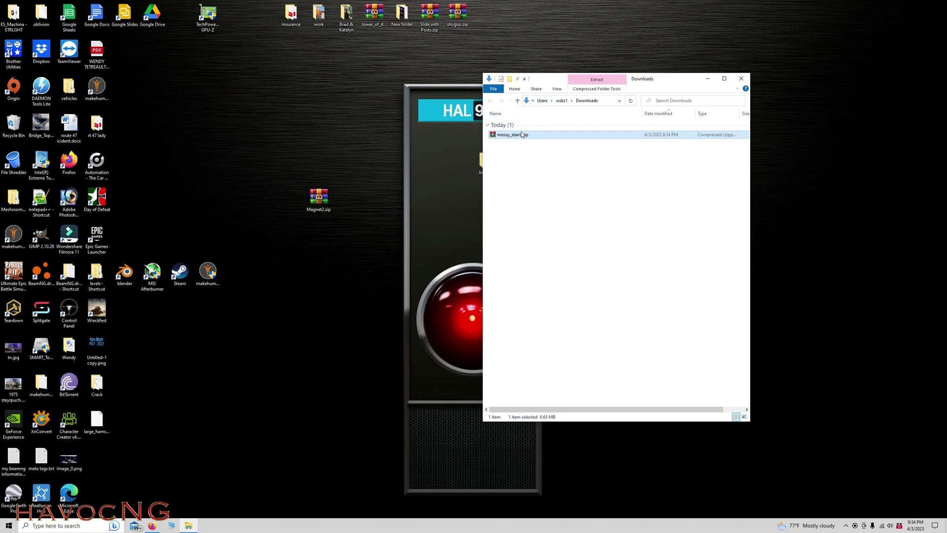
right_click(520, 137)
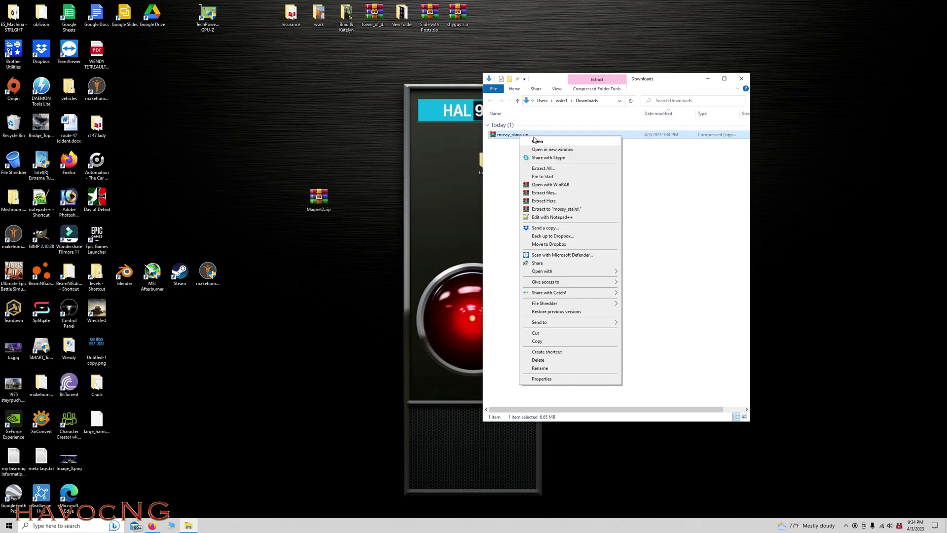
left_click(544, 193)
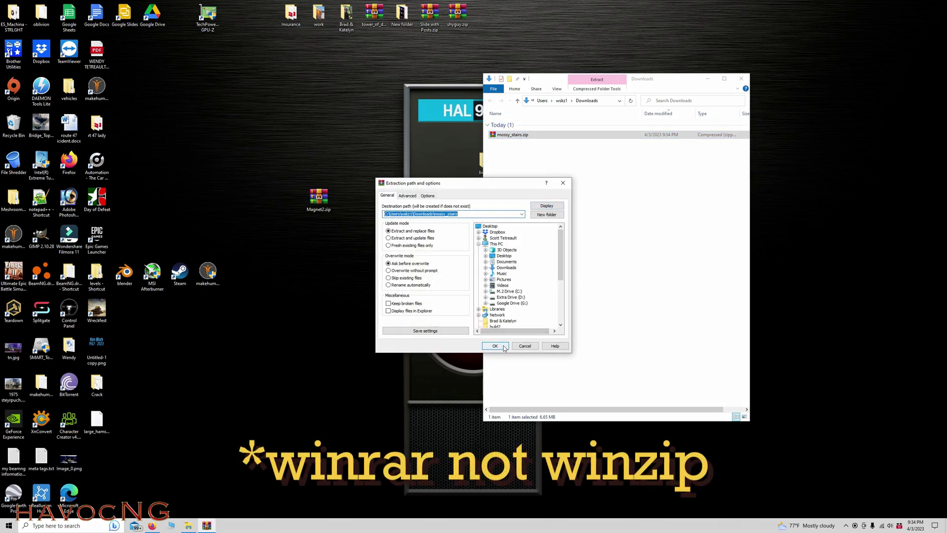
left_click(498, 347)
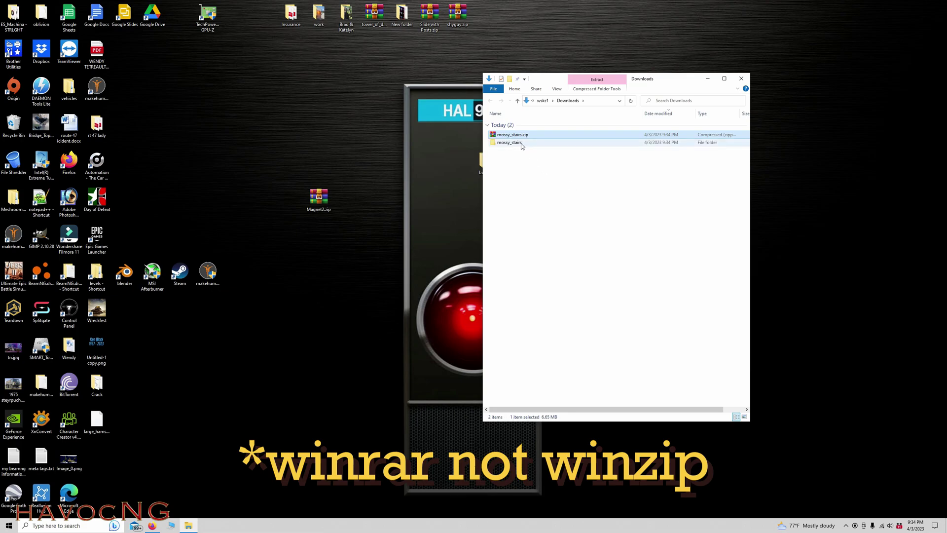
Step: Inspect the mossy_stairs folder and its textures images, then return to mossy_stairs
double_click(510, 142)
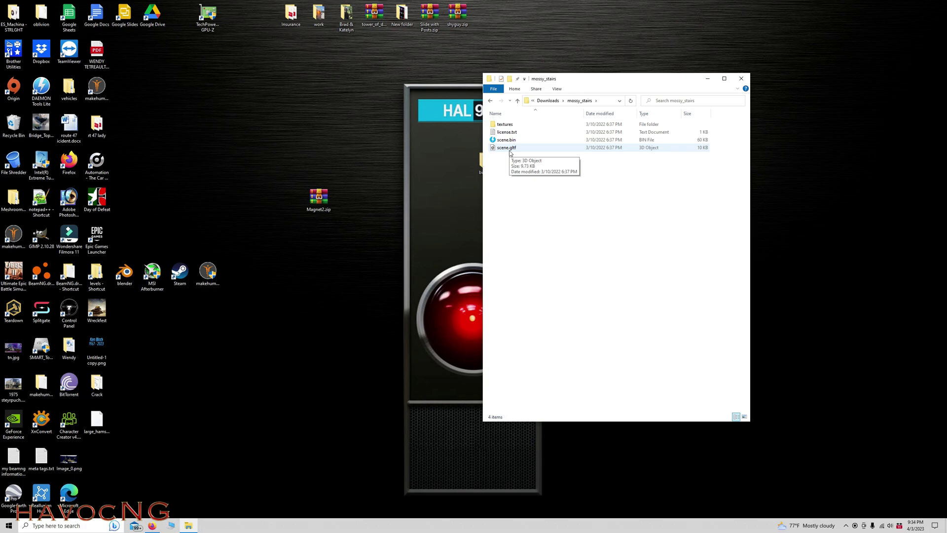
double_click(503, 124)
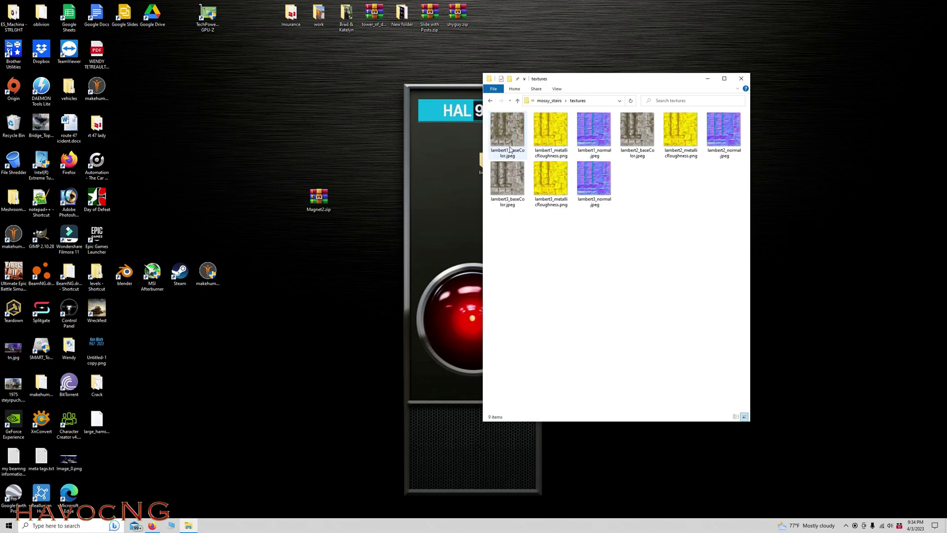
left_click(518, 100)
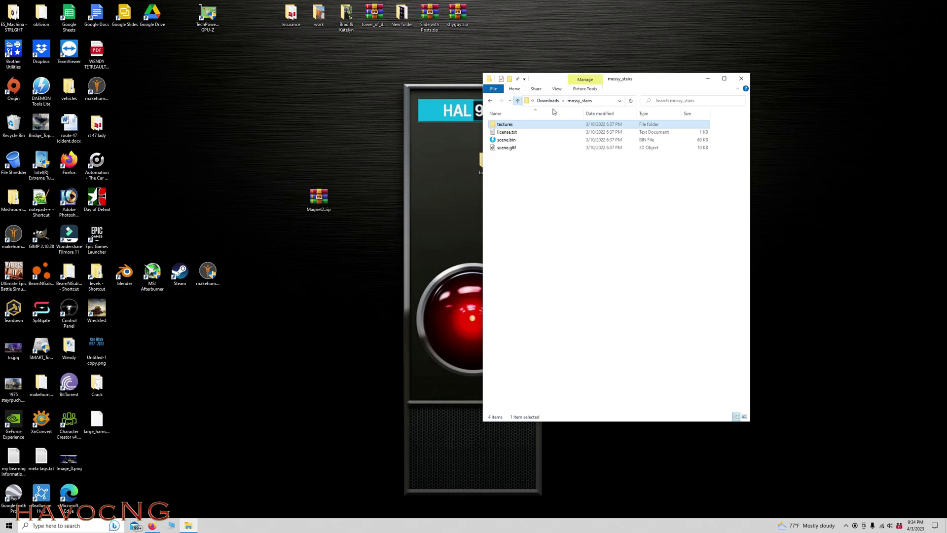
left_click_drag(666, 81, 712, 81)
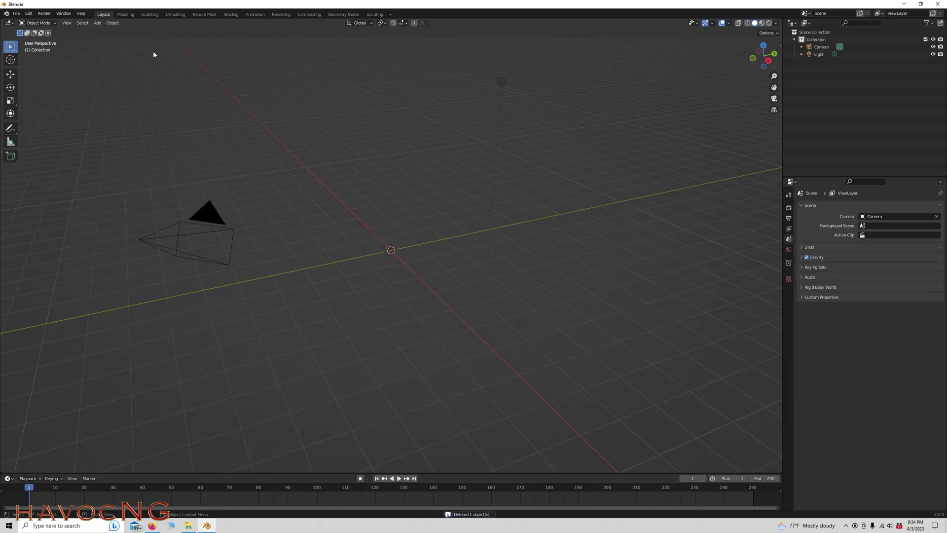
Step: Import Downloads/mossy_stairs/scene.gltf into Blender as a glTF 2.0 model
left_click(17, 14)
mouse_move(29, 113)
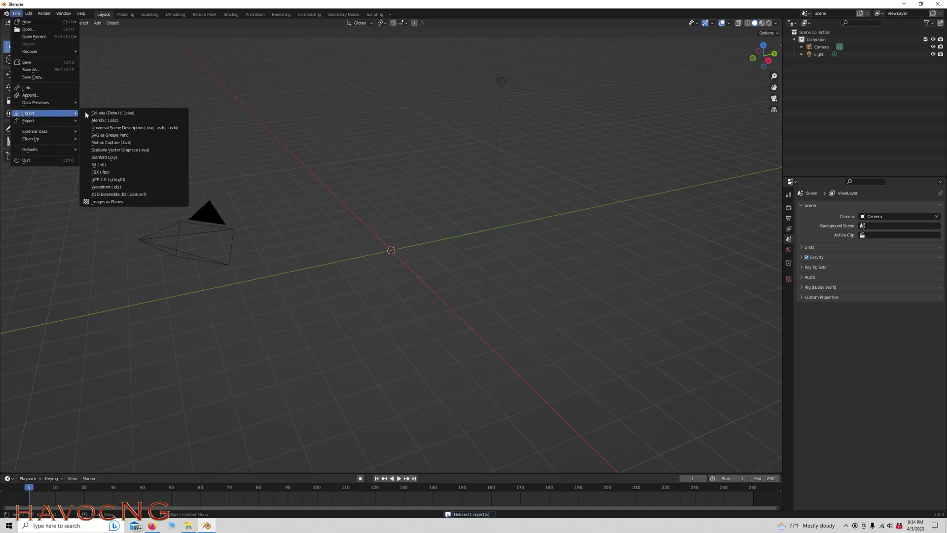
left_click(116, 180)
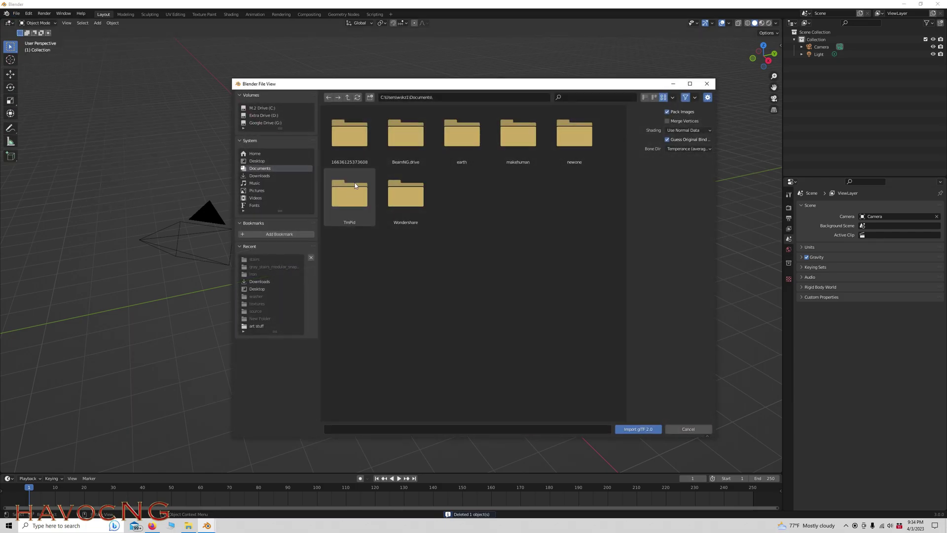
double_click(268, 175)
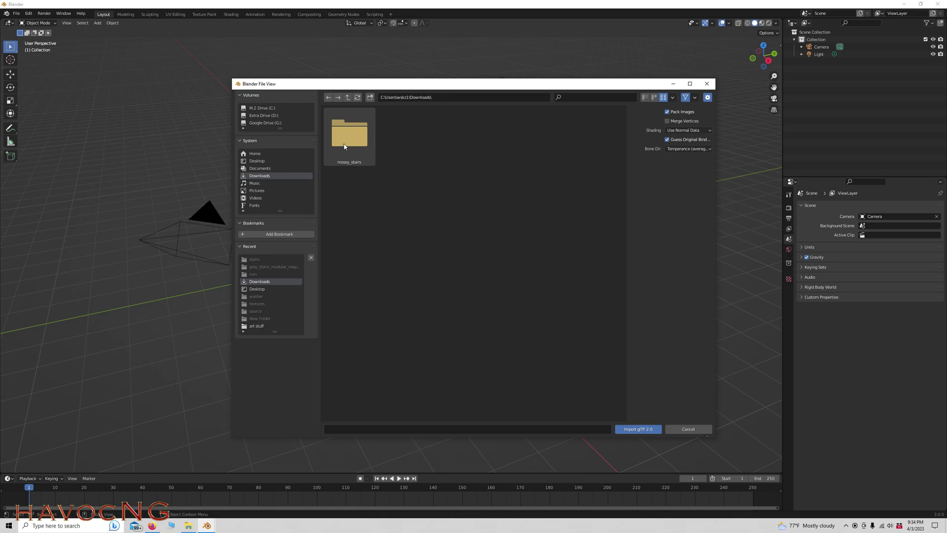
double_click(350, 138)
double_click(406, 138)
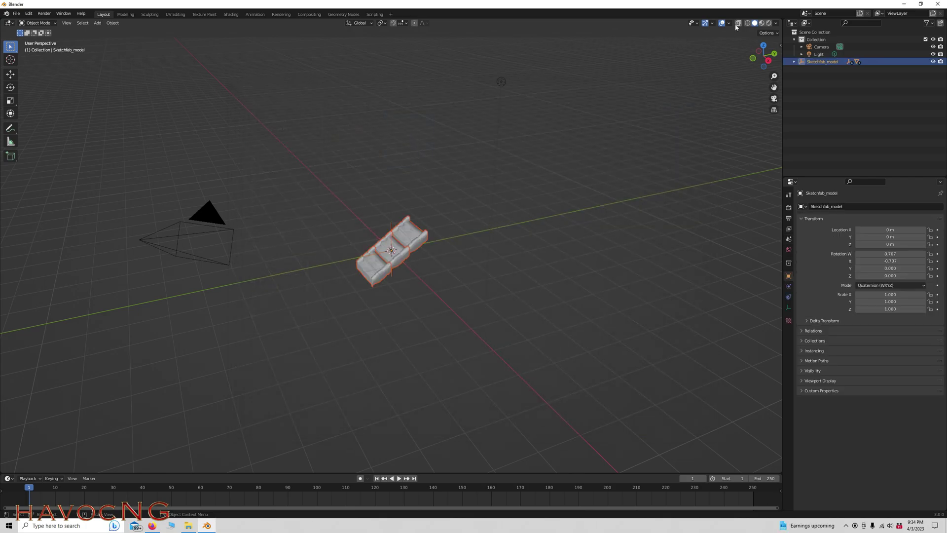
Step: Switch to Material Preview, delete the camera and light, and select the stairs model
left_click(762, 23)
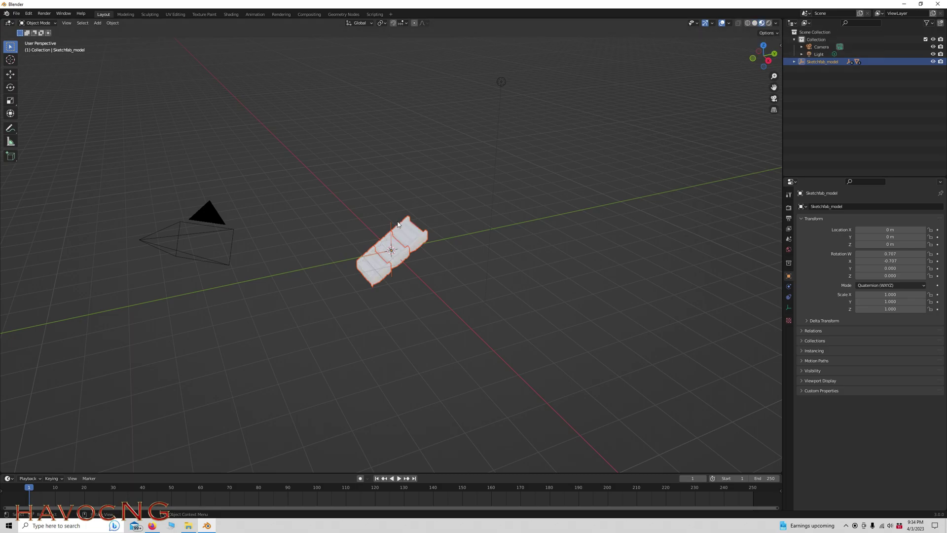
scroll(428, 236, "up", 5)
scroll(429, 236, "up", 3)
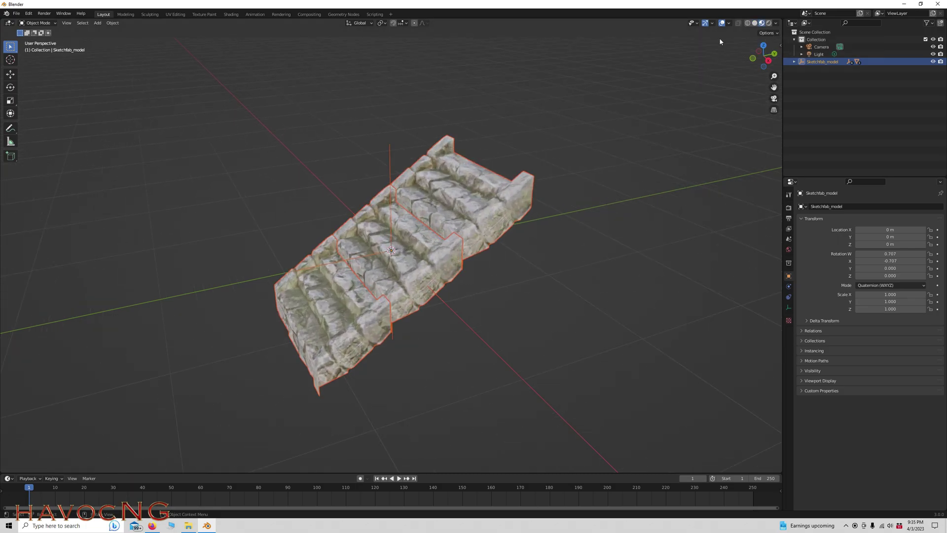
left_click(821, 46)
key("Delete")
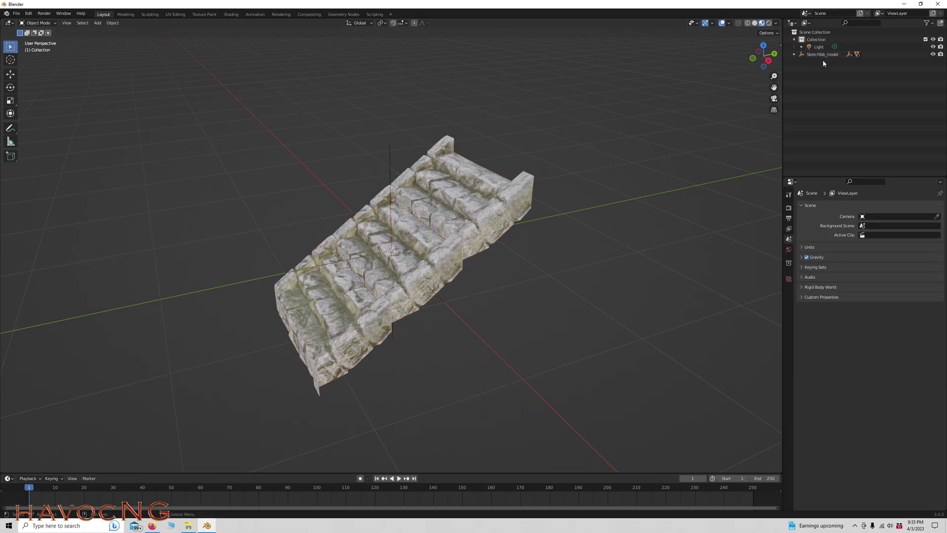
left_click(822, 46)
key("Delete")
left_click(414, 244)
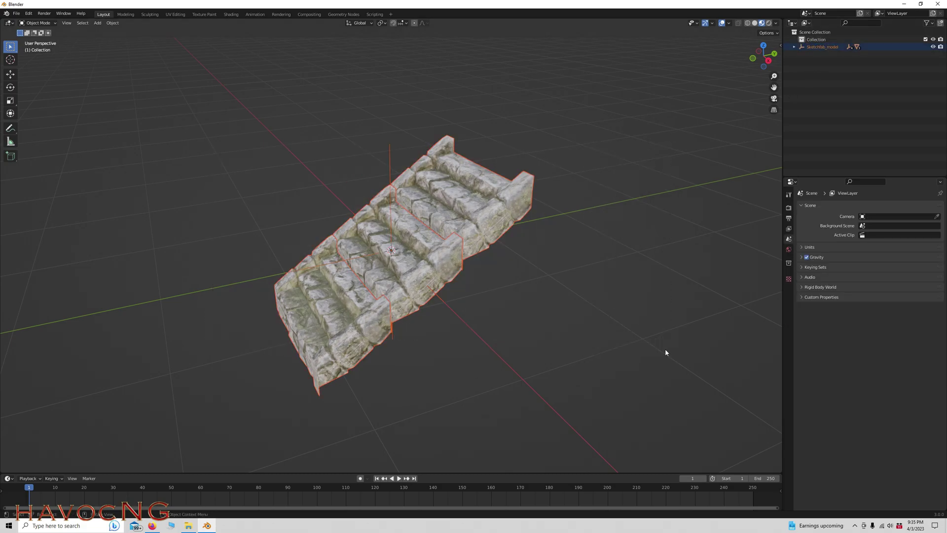
Step: Begin a Collada export and create a new 'stairs' folder inside Downloads as the destination
left_click(17, 15)
mouse_move(30, 120)
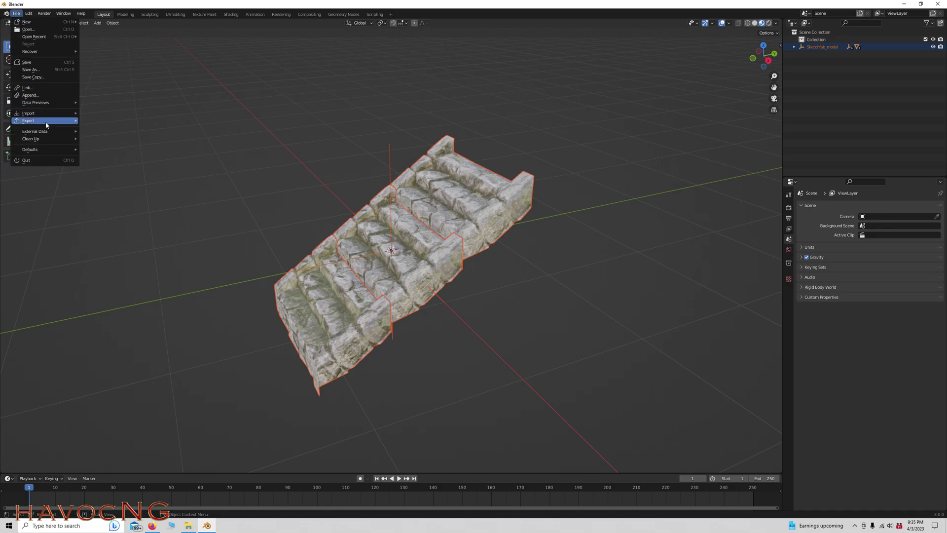
left_click(112, 120)
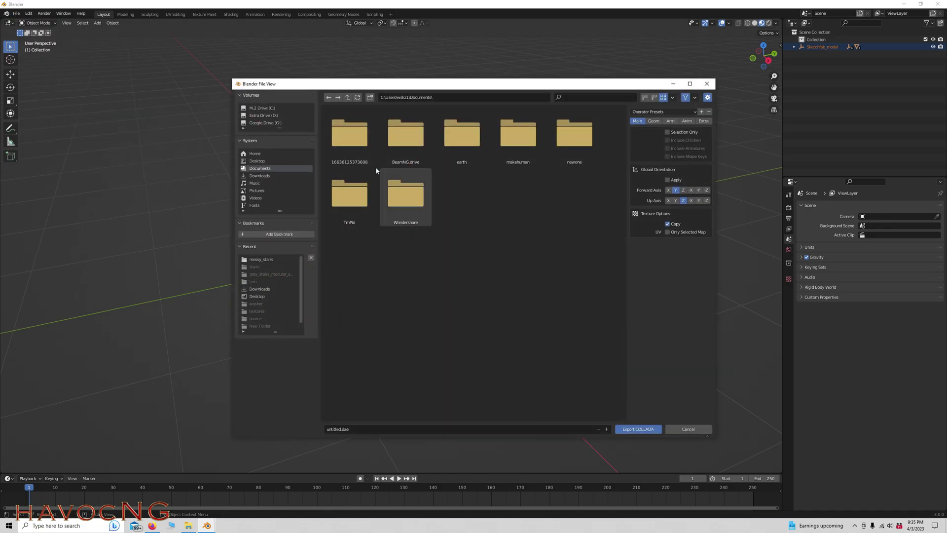
left_click(260, 176)
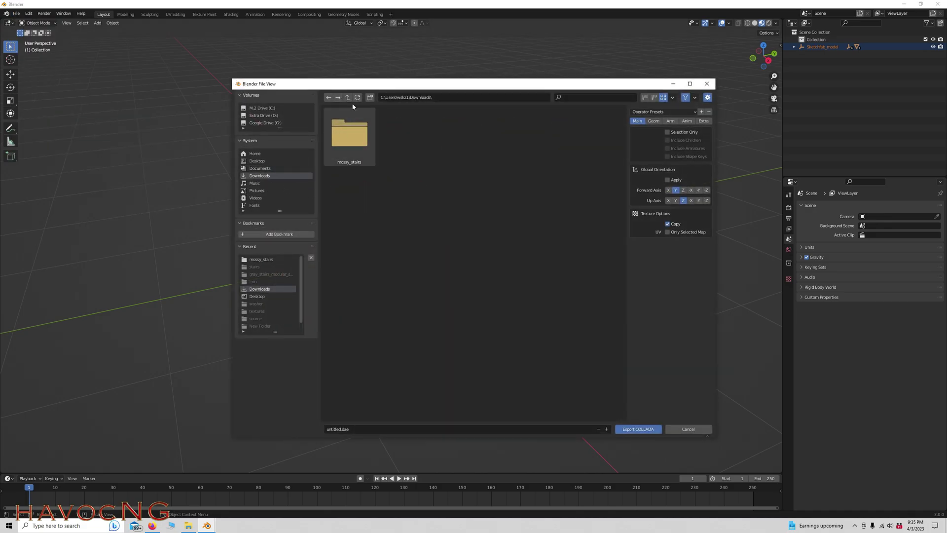
left_click(371, 96)
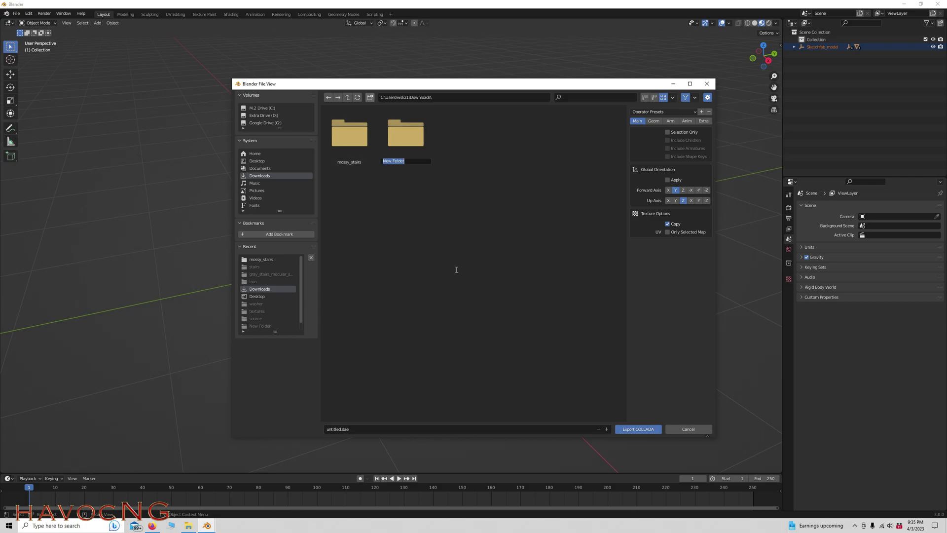
type("stairs")
key("Return")
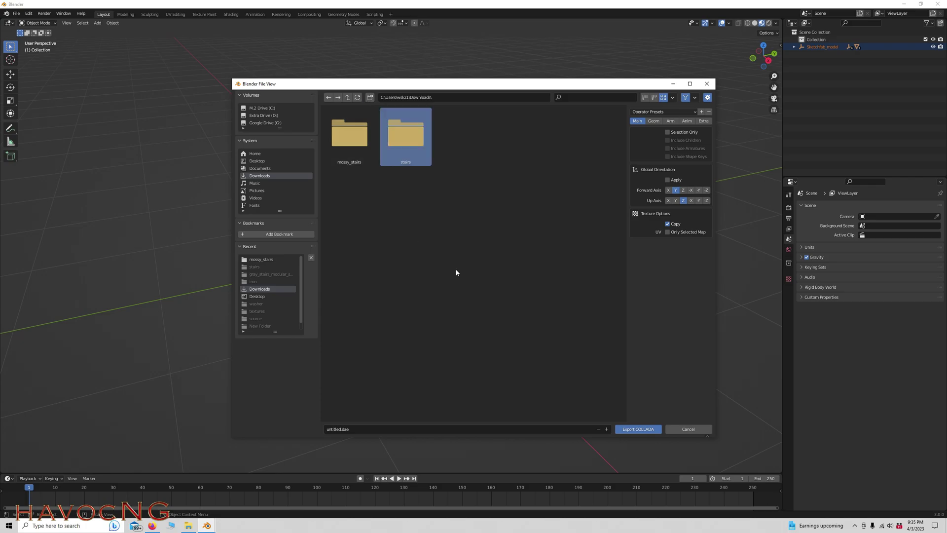
double_click(405, 141)
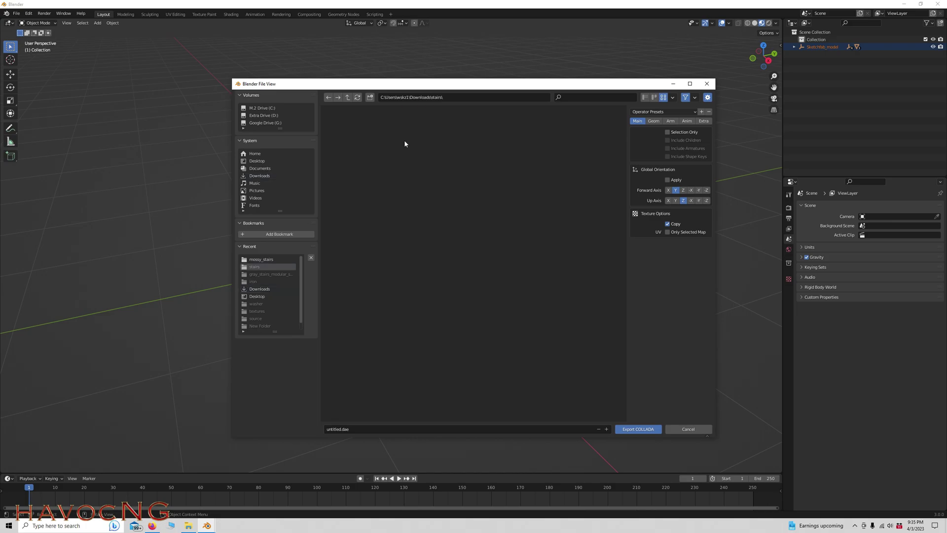
Step: Export downstairs.dae with Selection Only and Include Children enabled
left_click(361, 429)
type("stairs")
left_click(667, 133)
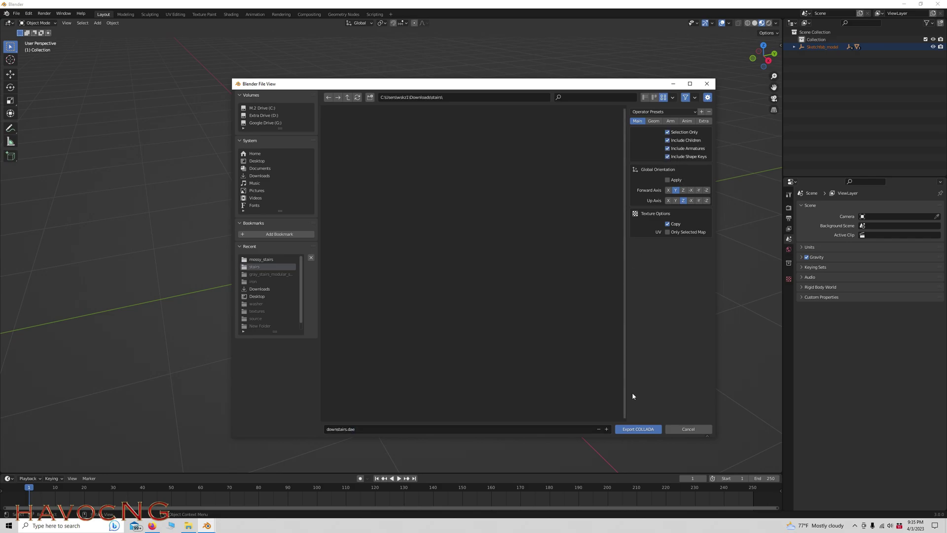
left_click(637, 429)
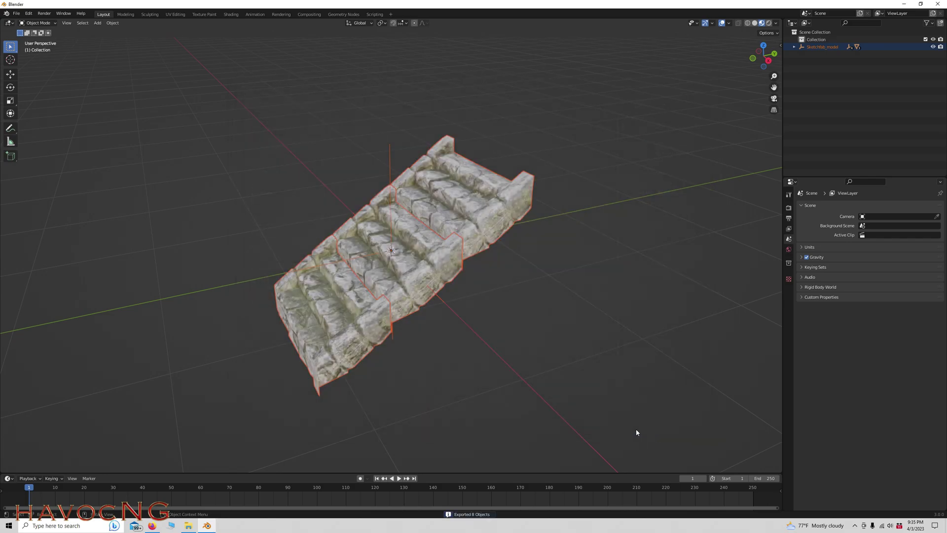
Step: Check that Downloads/stairs holds downstairs.dae and three textures, then return to Downloads
left_click(906, 6)
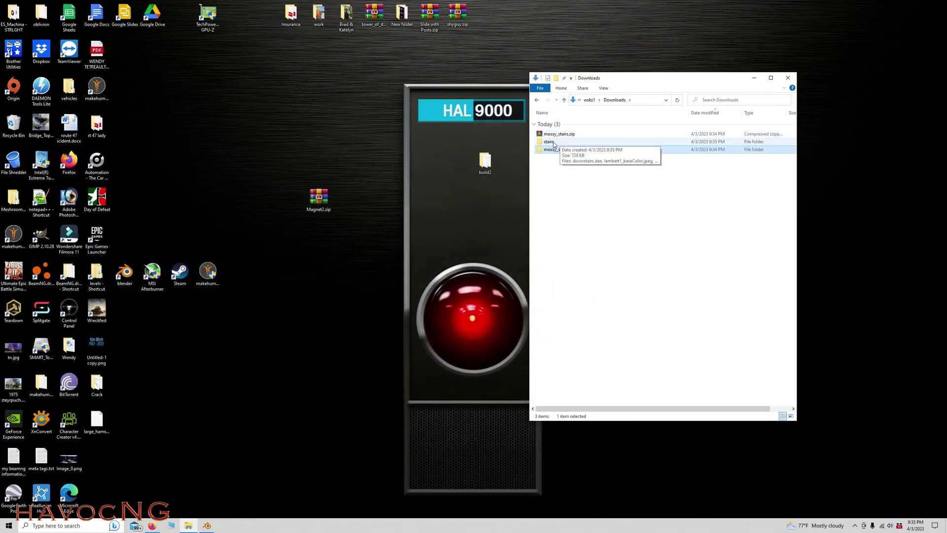
double_click(553, 142)
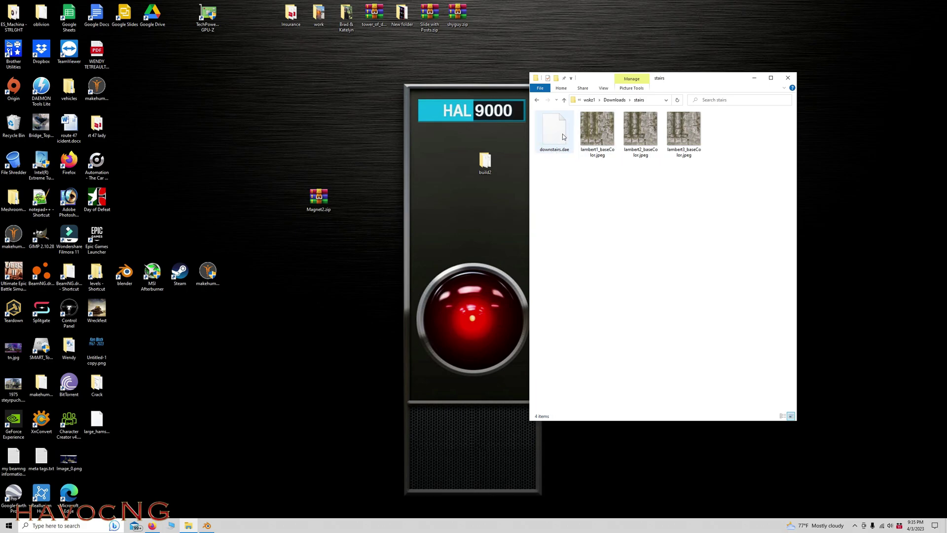
left_click(565, 101)
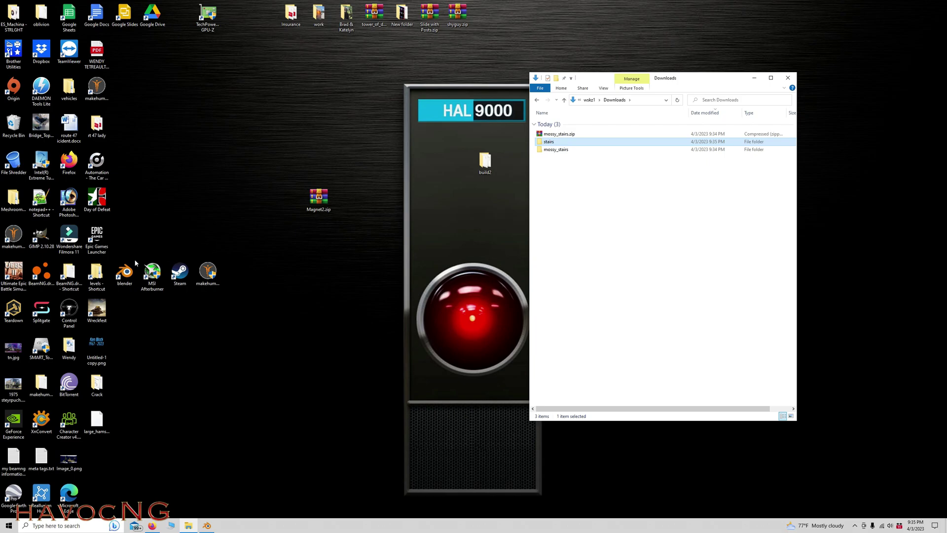
Step: Open the game's levels folder beside Downloads and open johnson_valley.zip in WinRAR
double_click(96, 277)
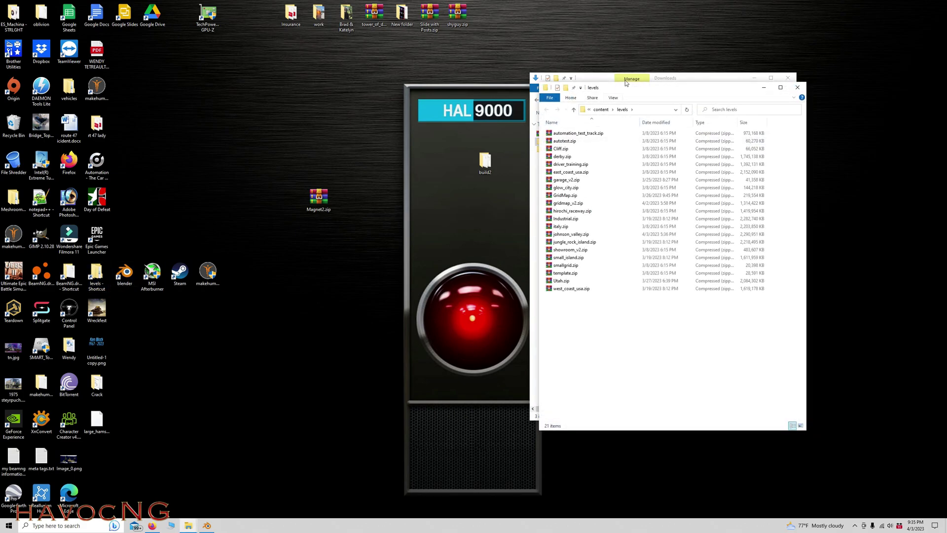
left_click_drag(633, 88, 326, 71)
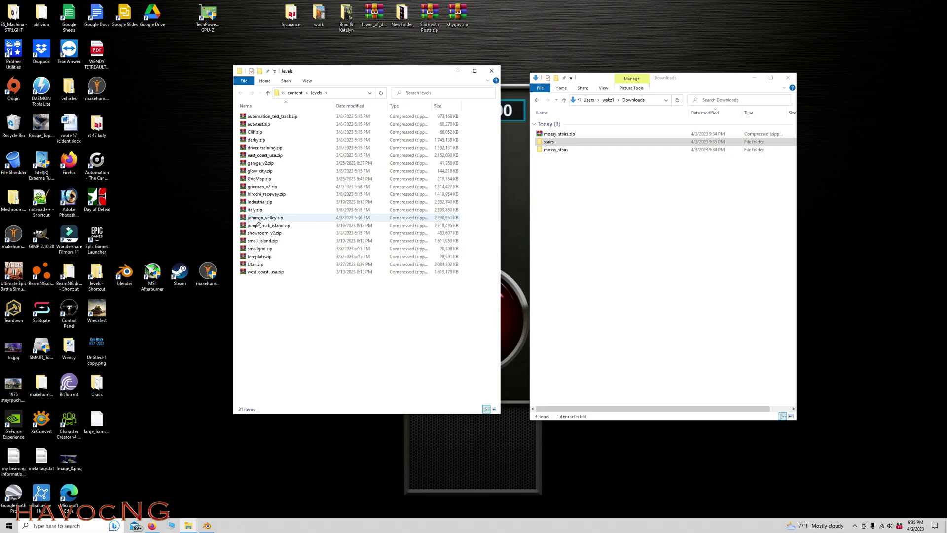
right_click(259, 219)
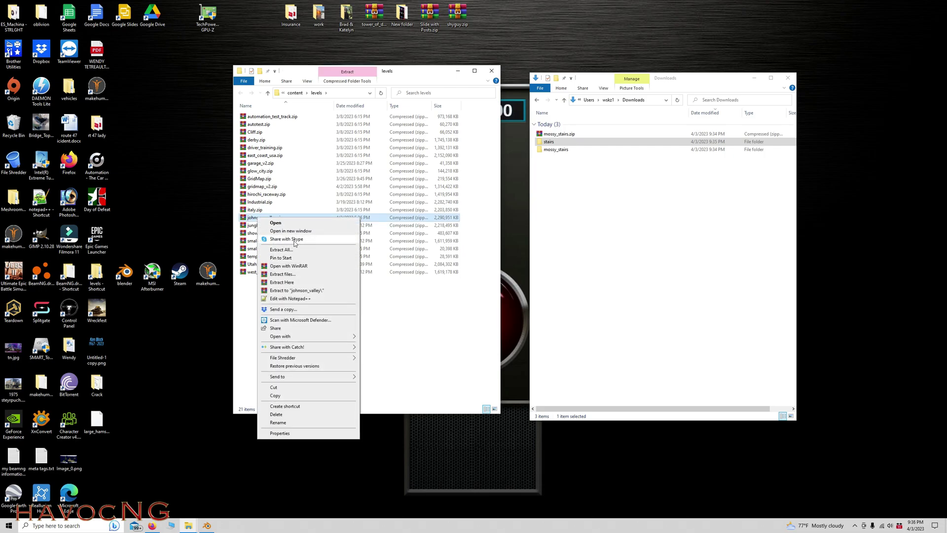
left_click(287, 267)
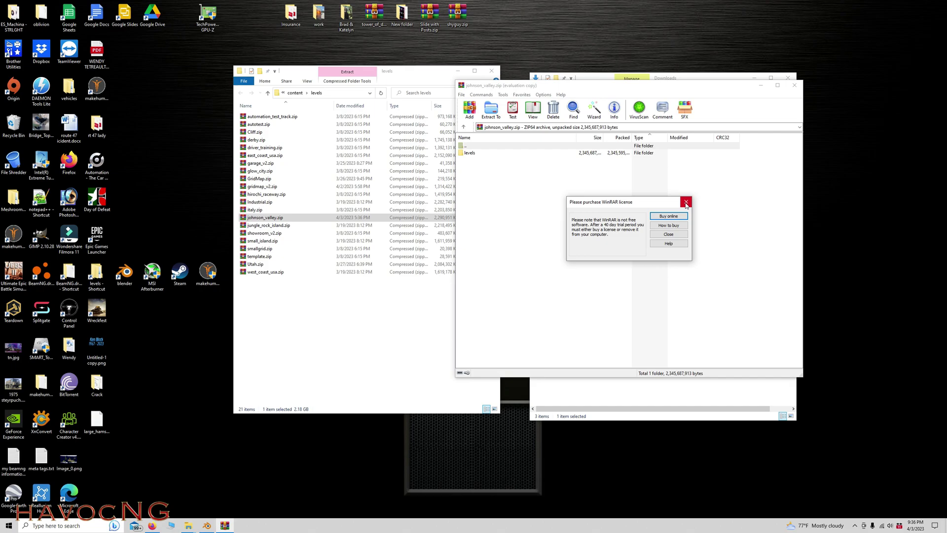
left_click(686, 199)
Step: Browse the archive into levels/johnson_valley/art, then close the archive
double_click(472, 154)
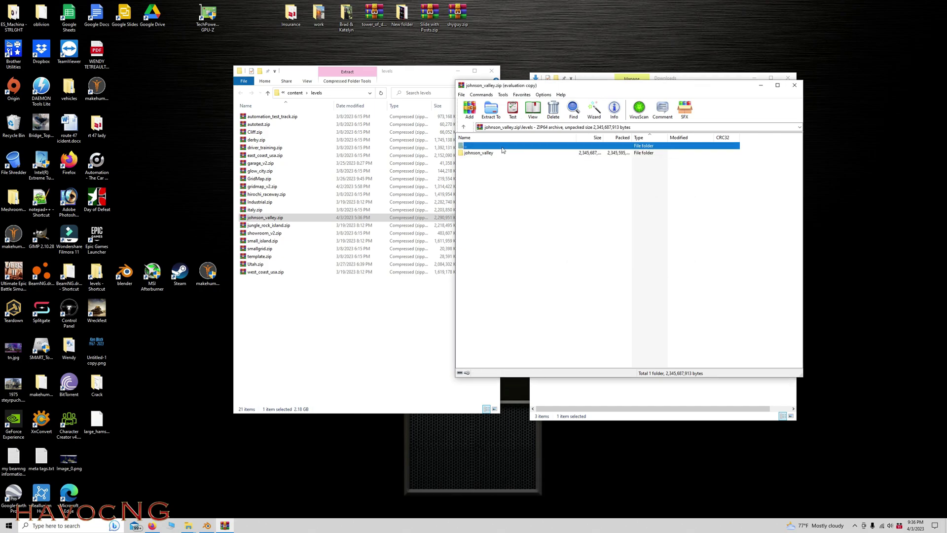
double_click(489, 153)
double_click(468, 153)
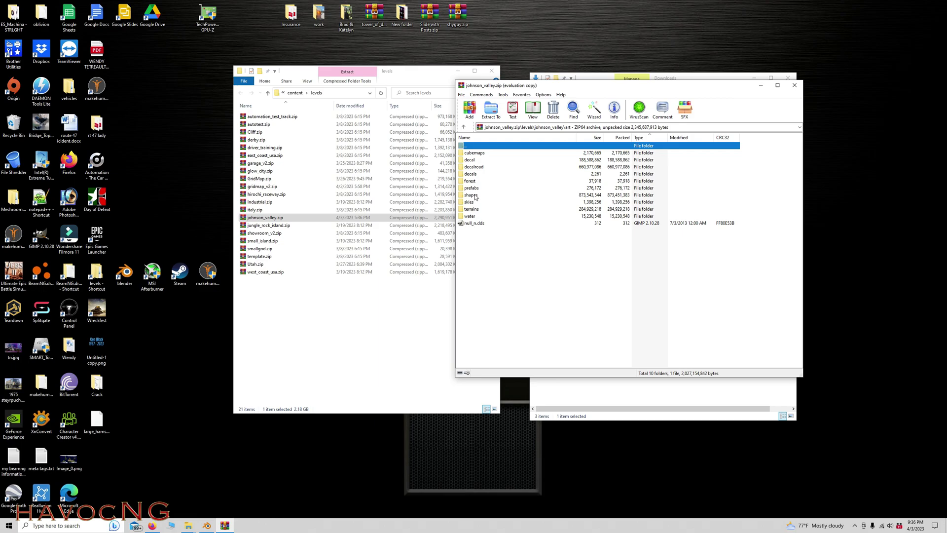
left_click(464, 128)
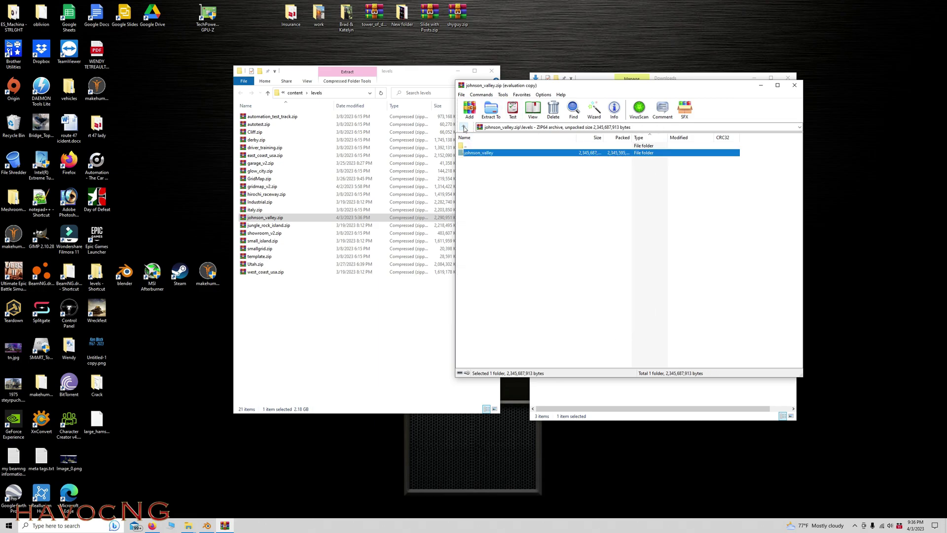
left_click(794, 85)
Step: Reopen johnson_valley.zip and drag the stairs folder into levels/johnson_valley/art/shapes
right_click(259, 221)
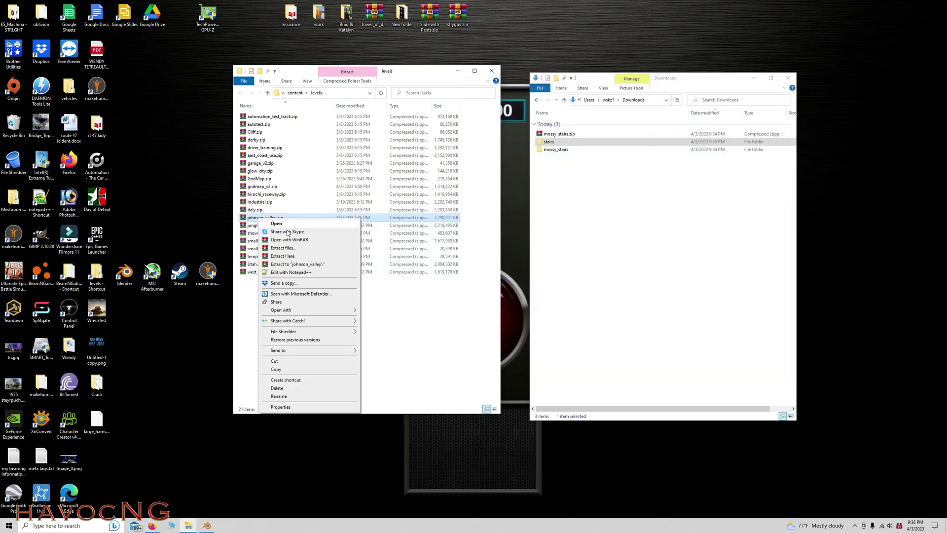
left_click(286, 244)
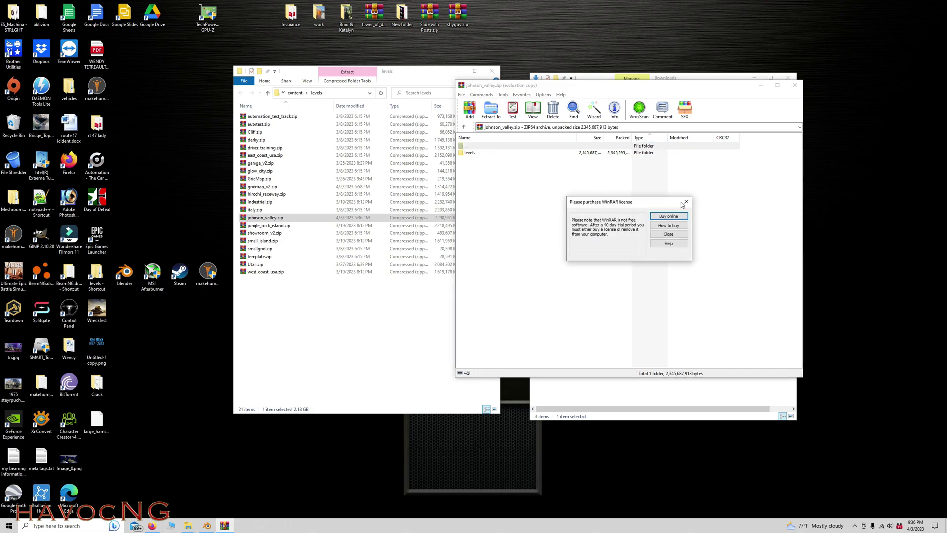
left_click(683, 202)
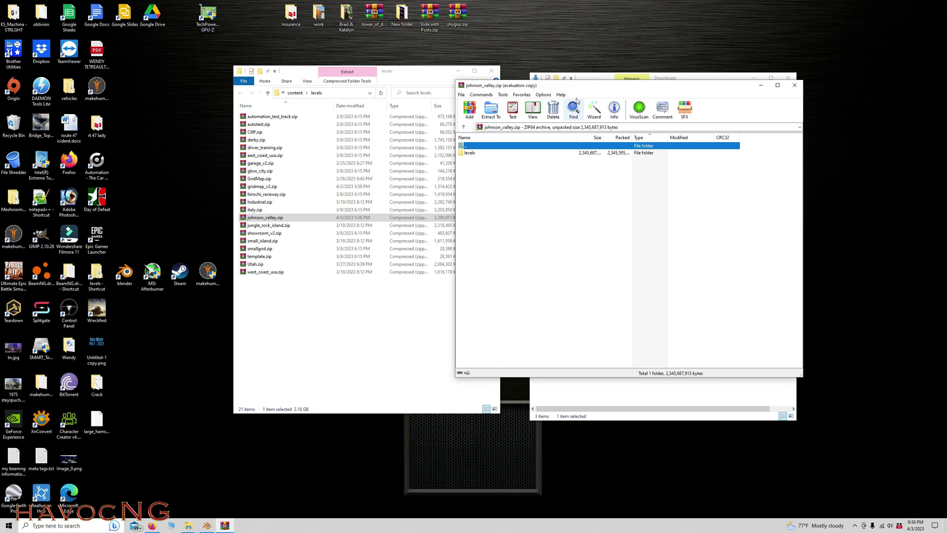
left_click_drag(593, 87, 312, 72)
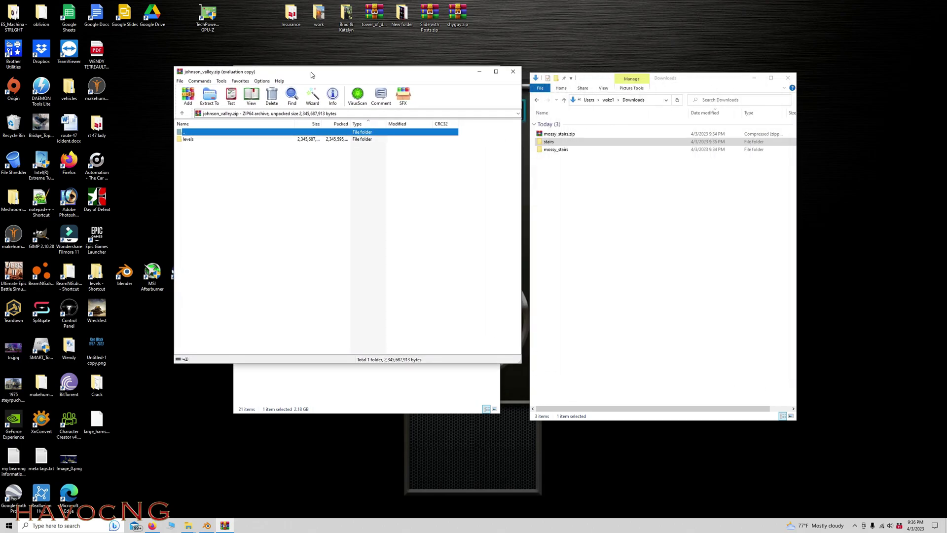
double_click(192, 140)
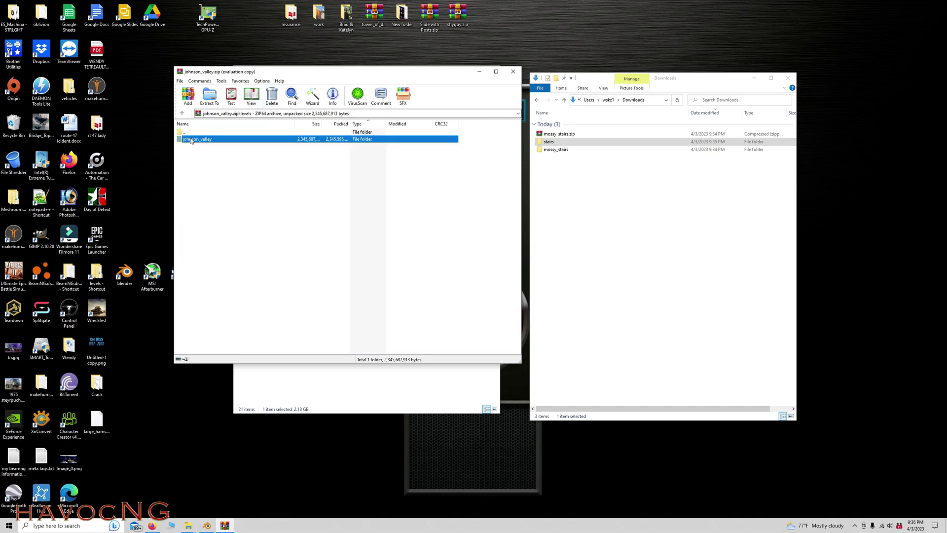
double_click(191, 140)
double_click(191, 140)
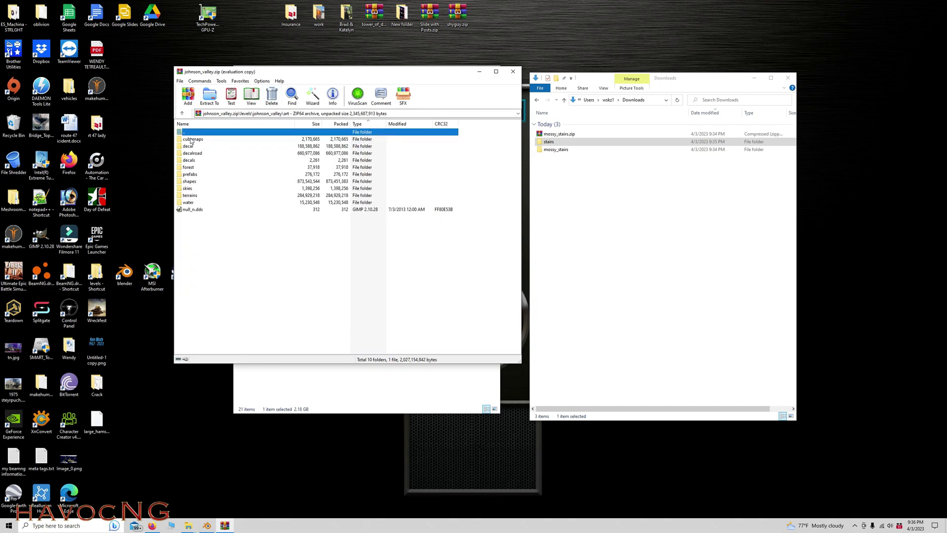
double_click(190, 182)
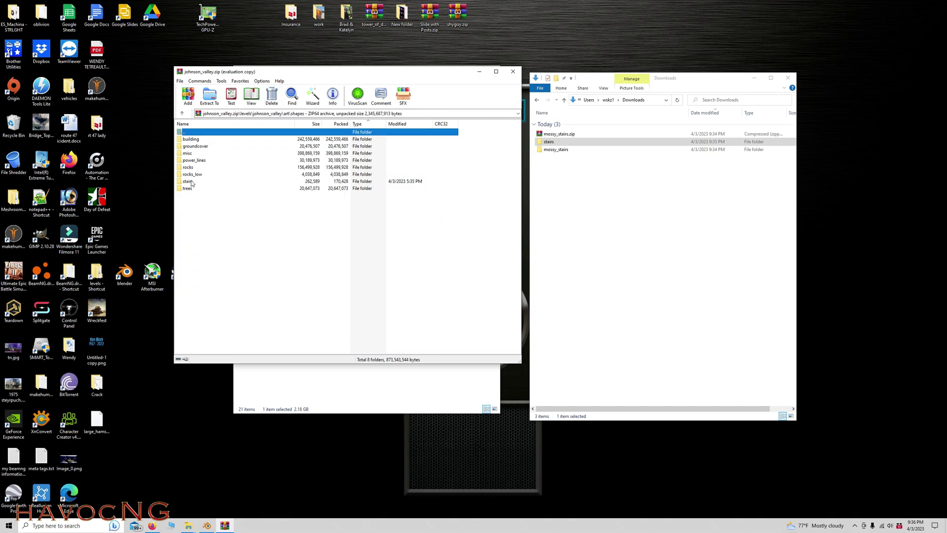
left_click(551, 141)
mouse_move(550, 142)
left_mouse_down()
mouse_move(594, 244)
mouse_move(258, 208)
left_mouse_up()
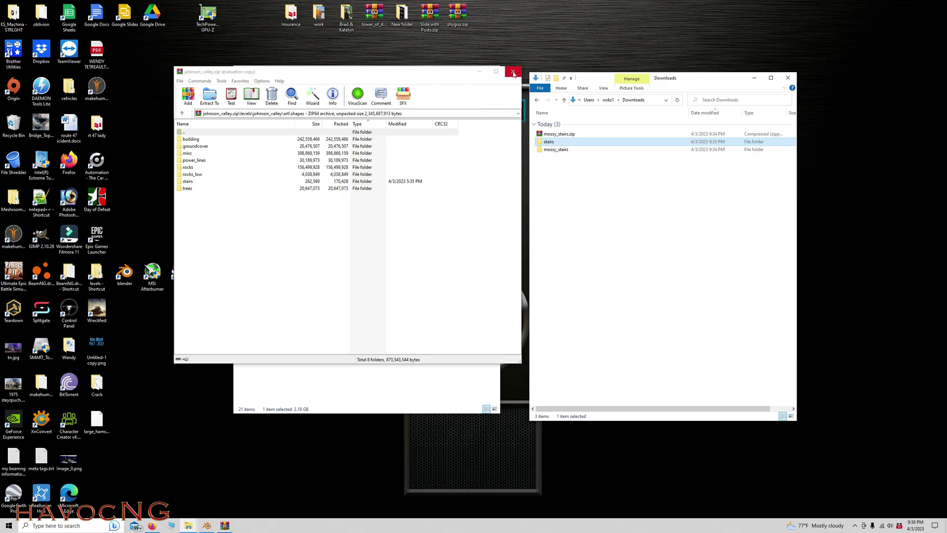
Step: Close the WinRAR archive and both File Explorer windows
left_click(514, 72)
left_click(788, 77)
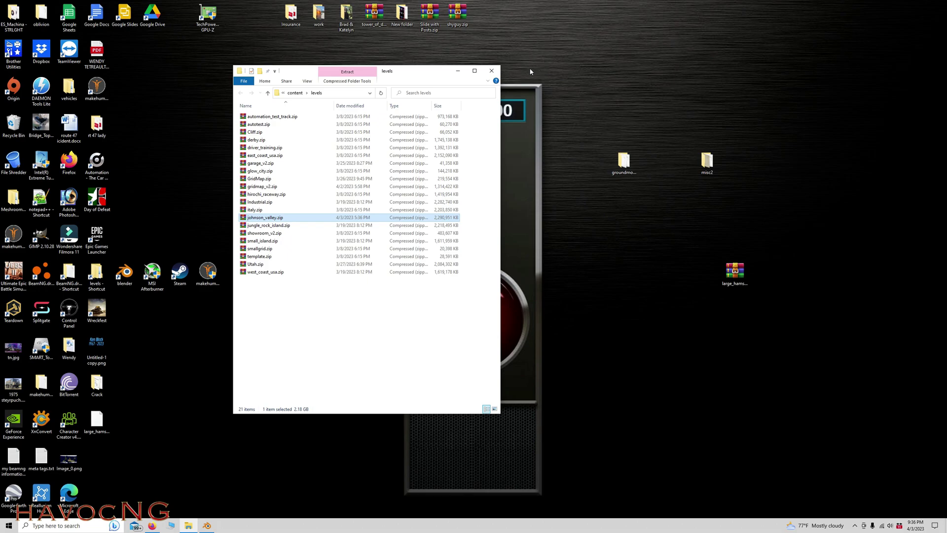
left_click(492, 71)
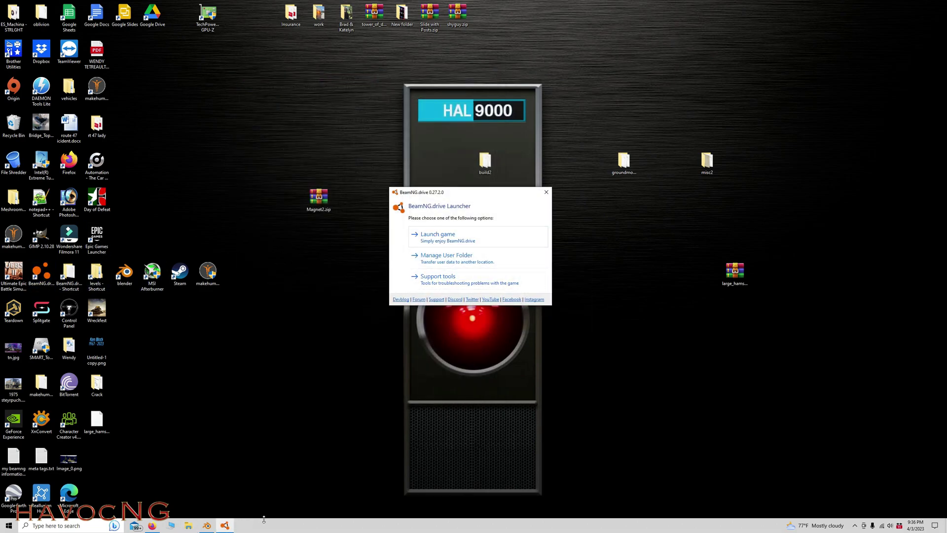
Step: Quit Blender without saving and launch BeamNG.drive from its launcher
left_click(209, 526)
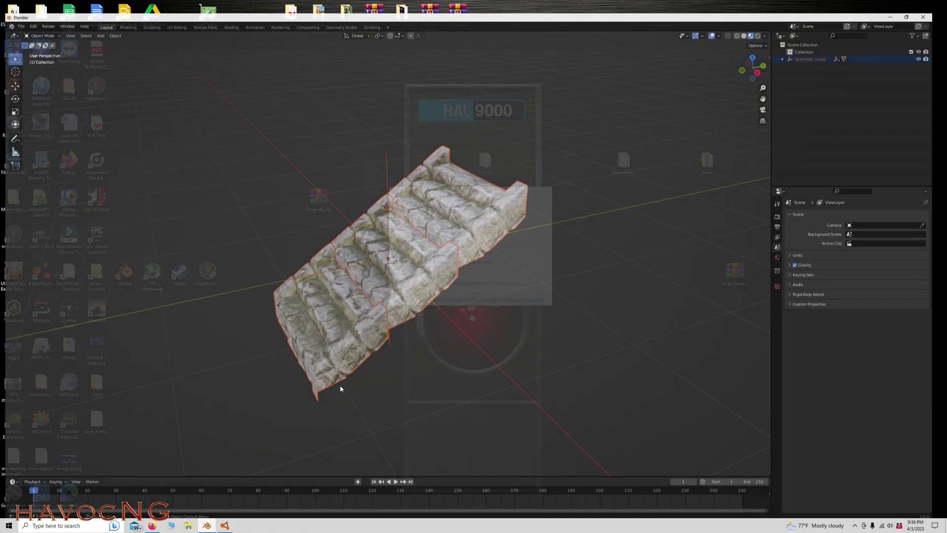
left_click(938, 5)
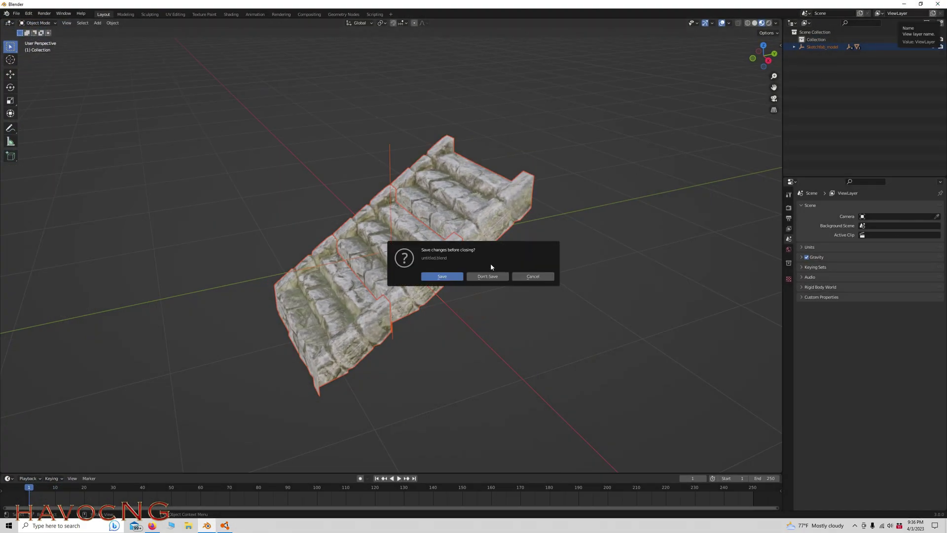
left_click(490, 278)
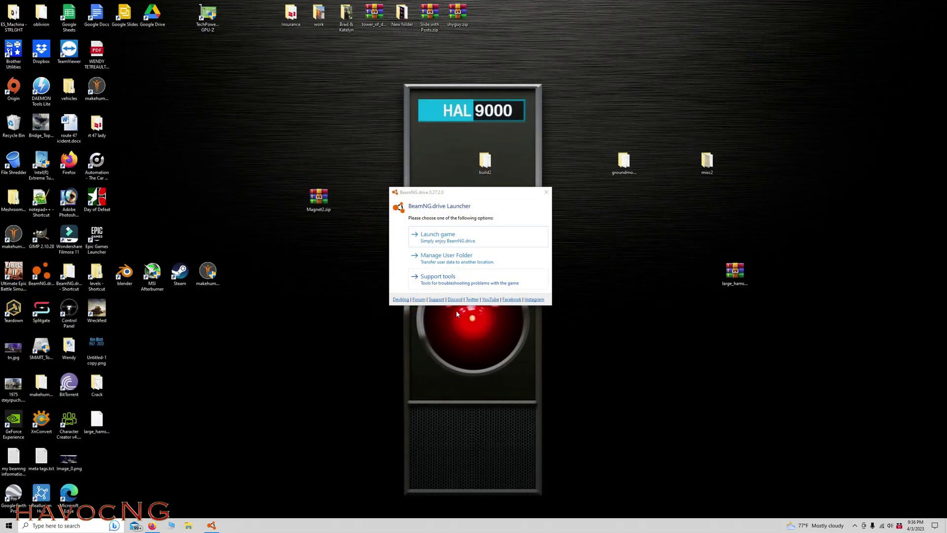
left_click(443, 237)
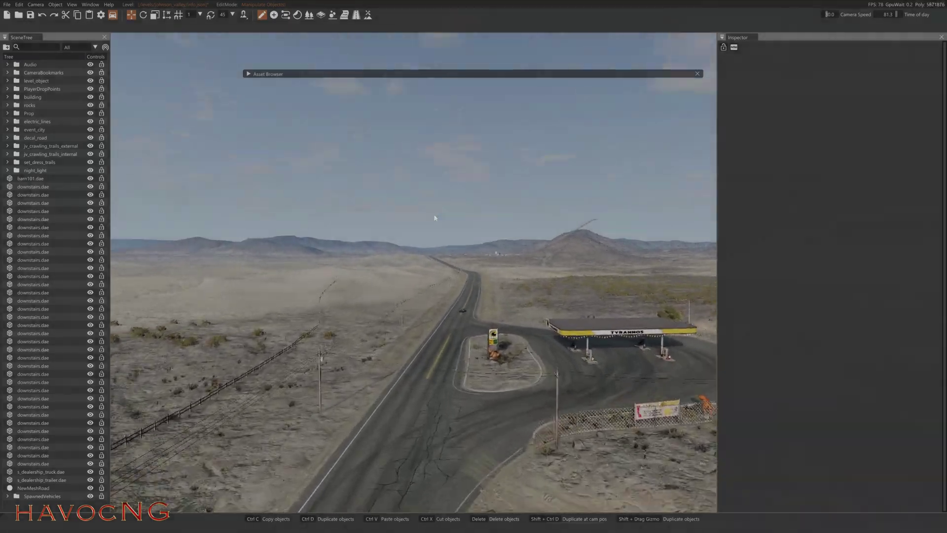
Step: Fly the camera to the car and browse the Asset Browser to johnson_valley/art/shapes/stairs
right_click_drag(435, 217, 640, 274)
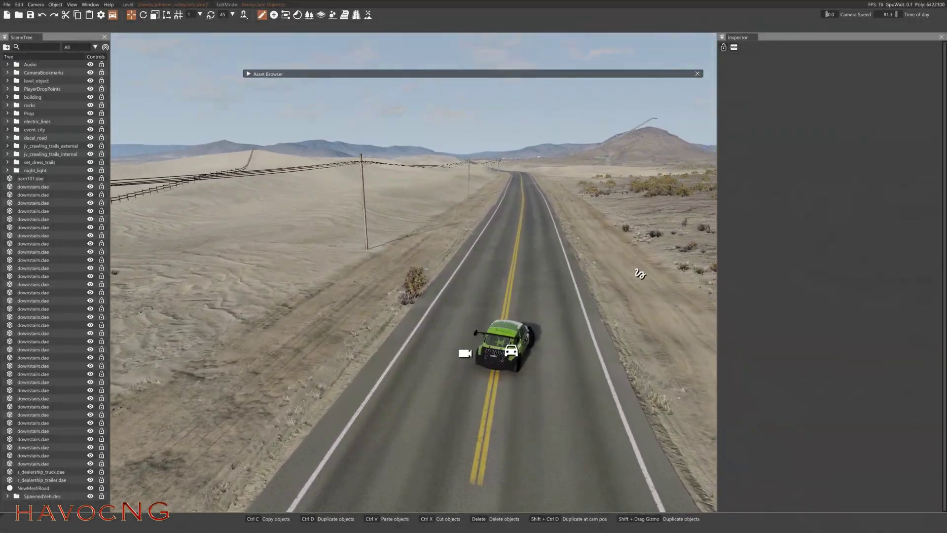
key("w")
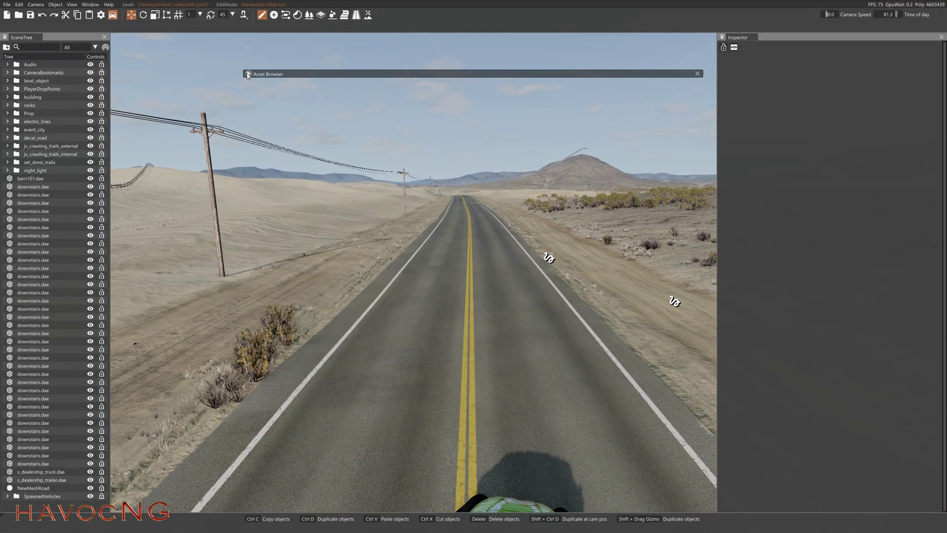
left_click(250, 74)
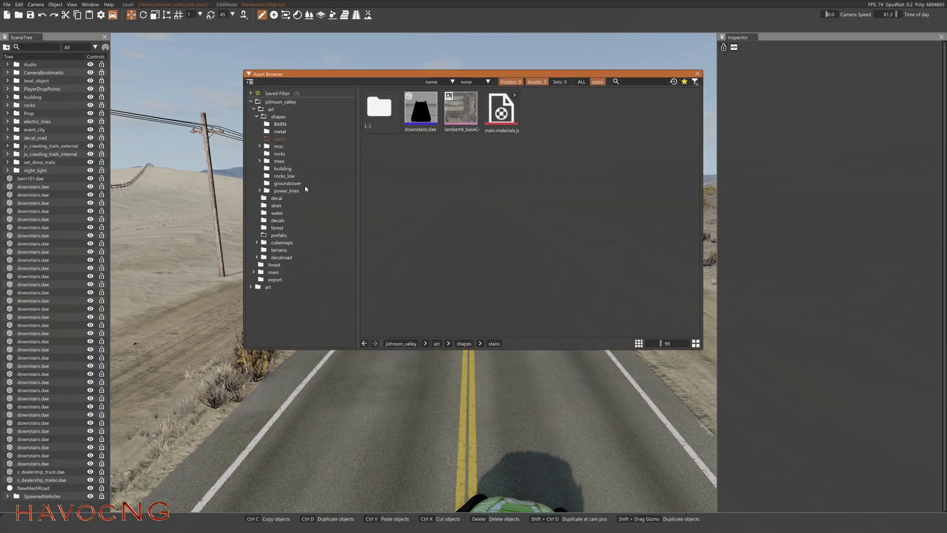
left_click(252, 108)
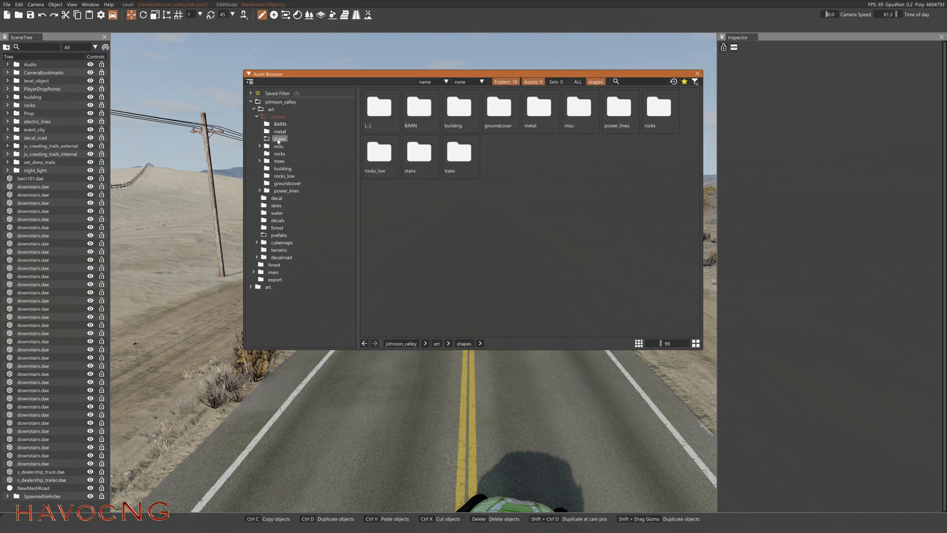
left_click(280, 139)
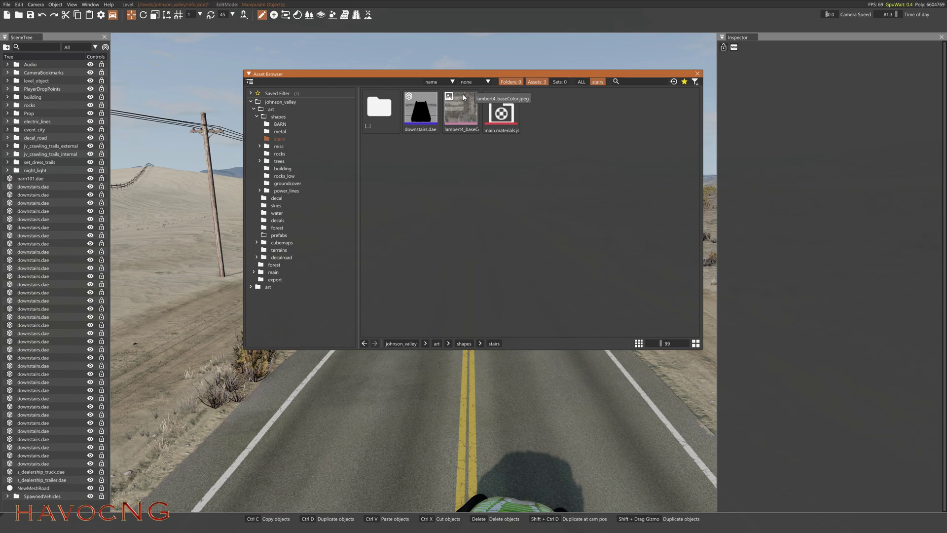
Step: Drop downstairs.dae onto the road ahead of the car and return to driving
left_click_drag(421, 109, 518, 403)
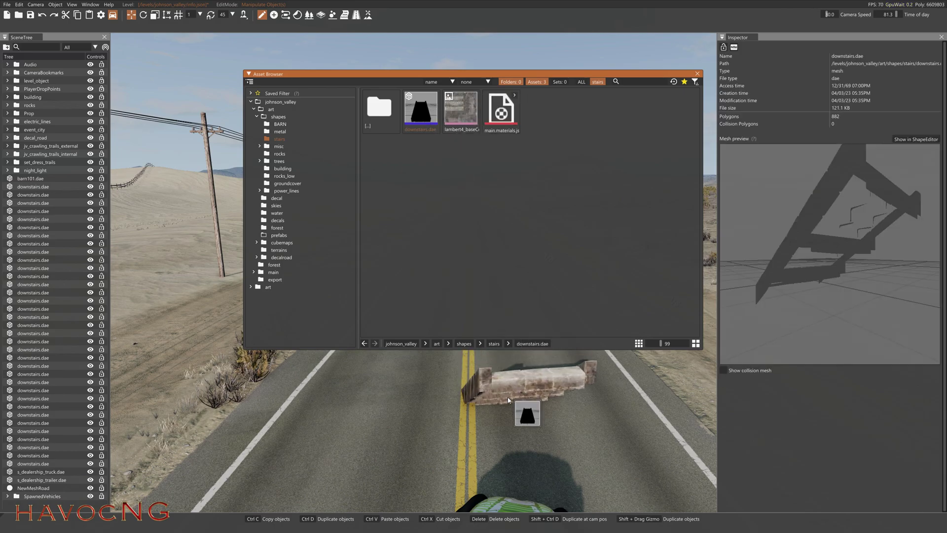
left_click(250, 73)
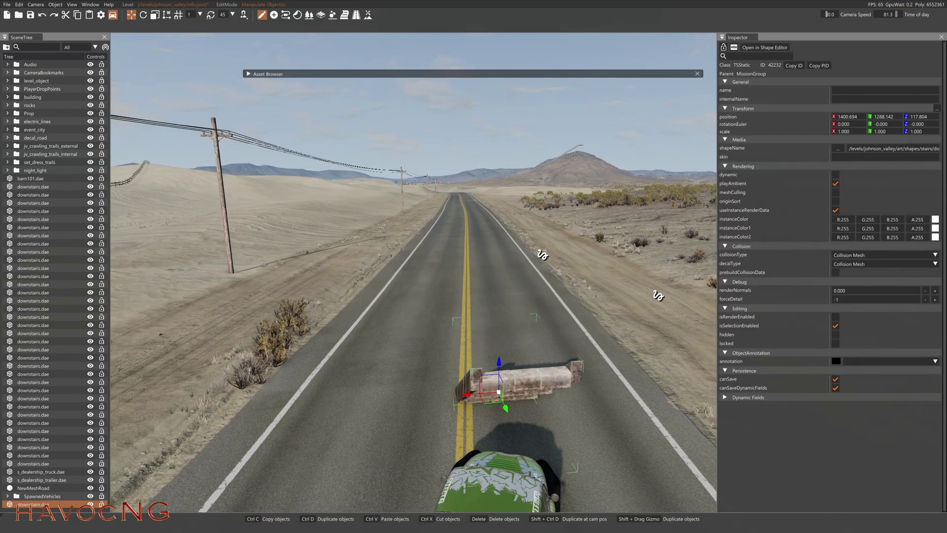
key("s")
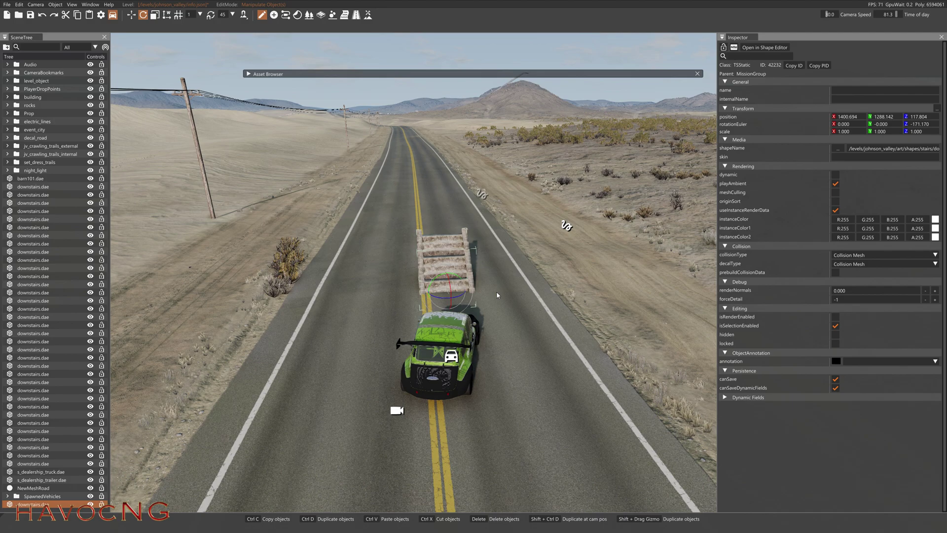
key("F11")
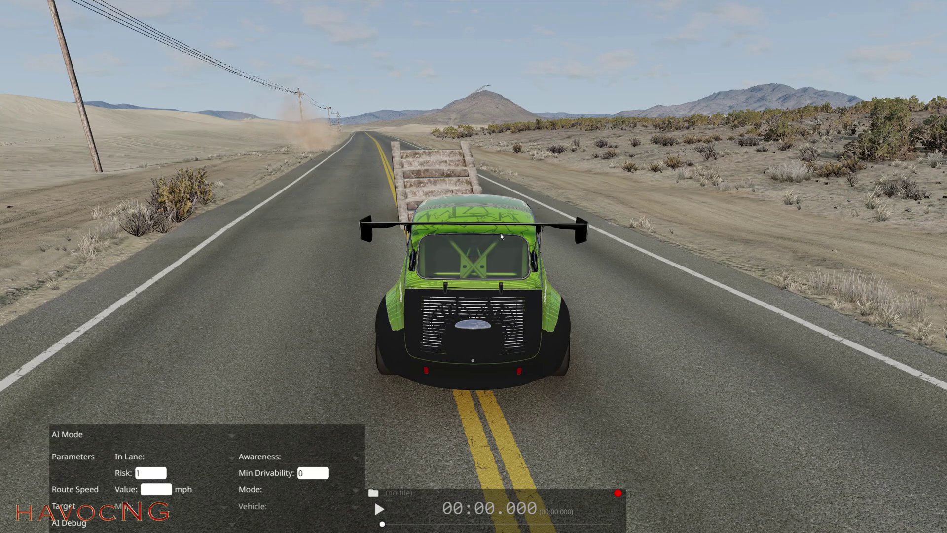
Step: In the reopened World Editor, set the stairs' collision type to Visible Mesh
key("F11")
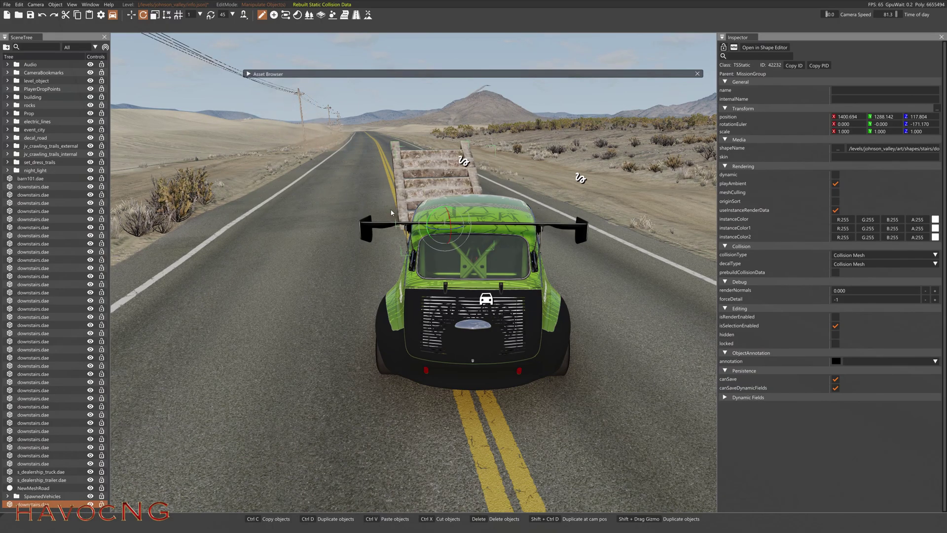
key("w")
right_click_drag(555, 255, 459, 218)
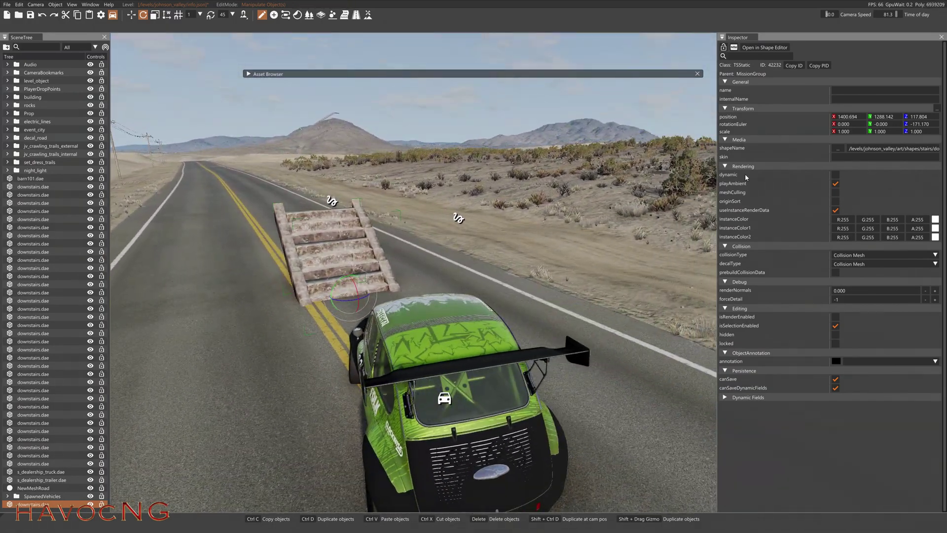
left_click(857, 259)
left_click(852, 287)
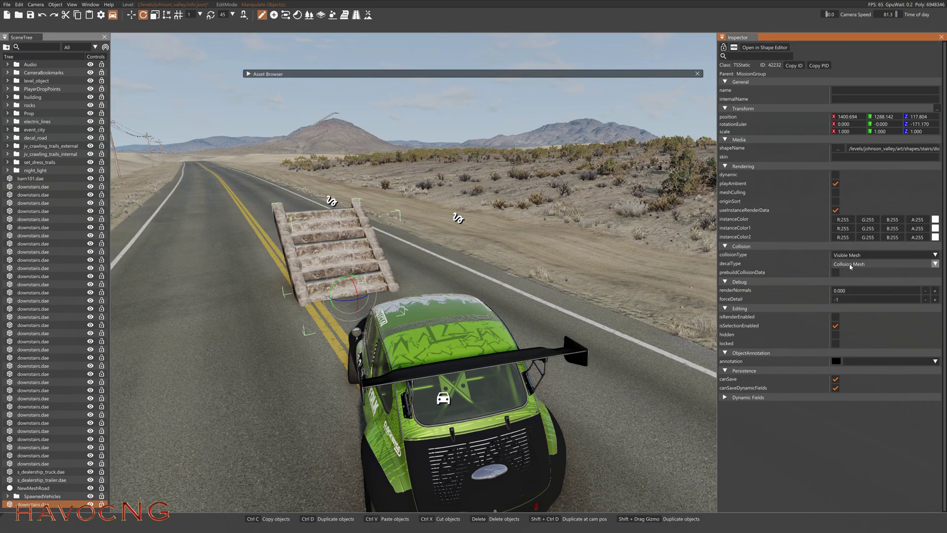
Step: Check the Edit menu commands, then exit the editor to test-drive the stairs
right_click_drag(444, 260, 509, 214)
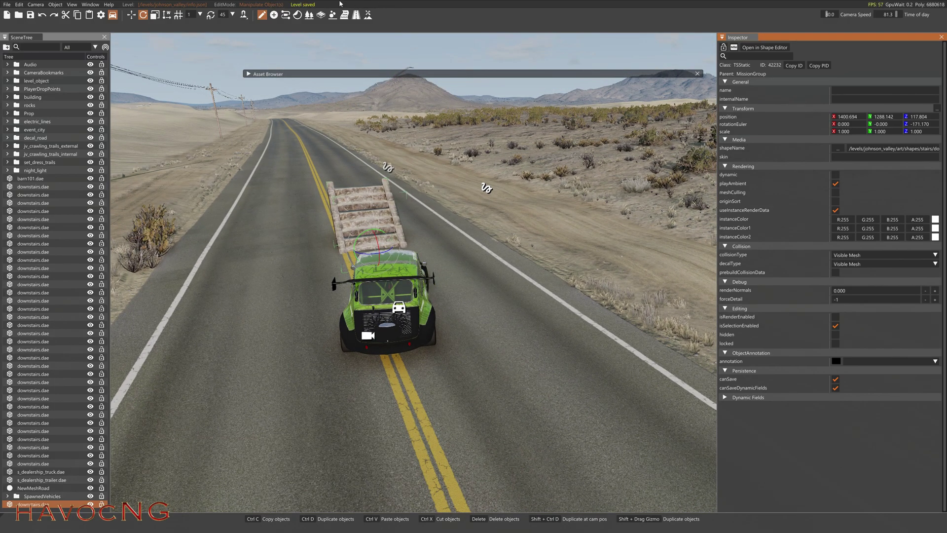
left_click(20, 4)
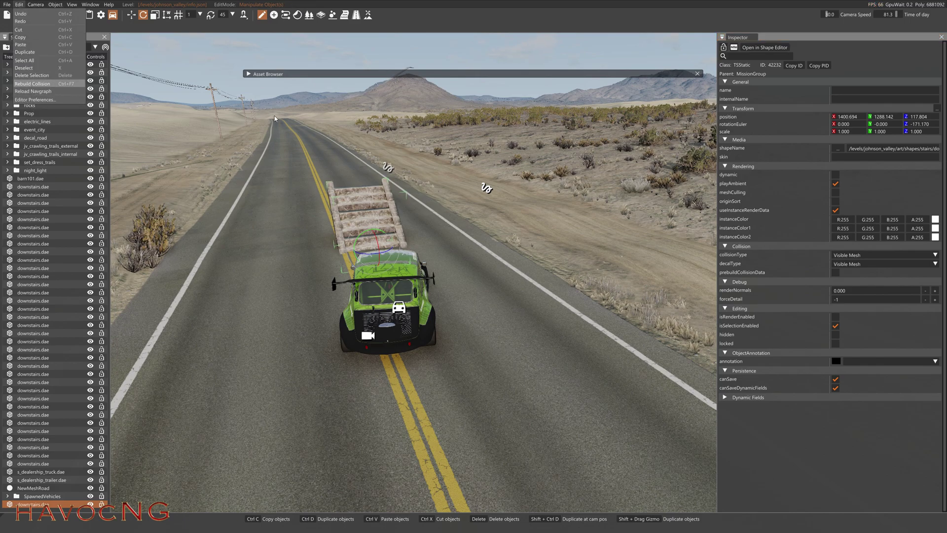
left_click(280, 66)
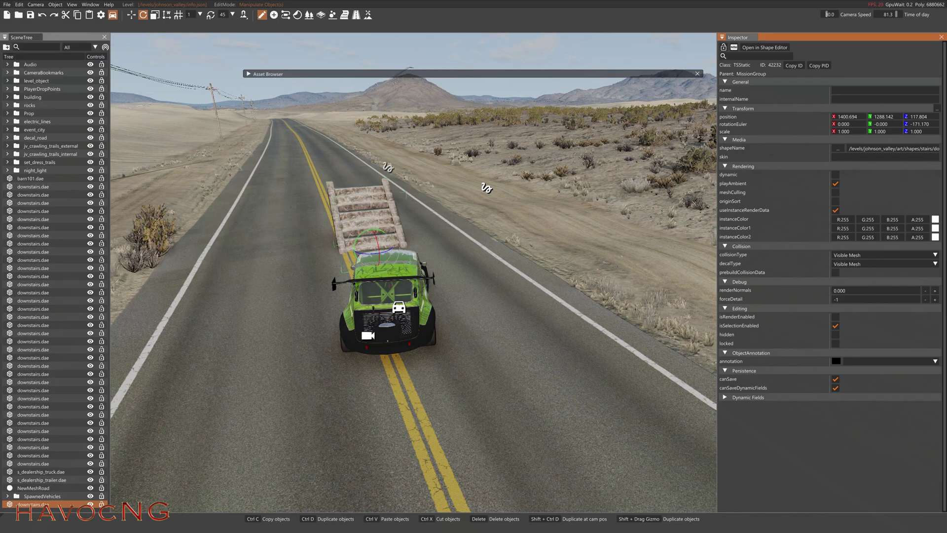
key("F11")
Step: Orbit around the stairs, then drive the car forward past them and spin it around
right_click_drag(474, 267, 370, 185)
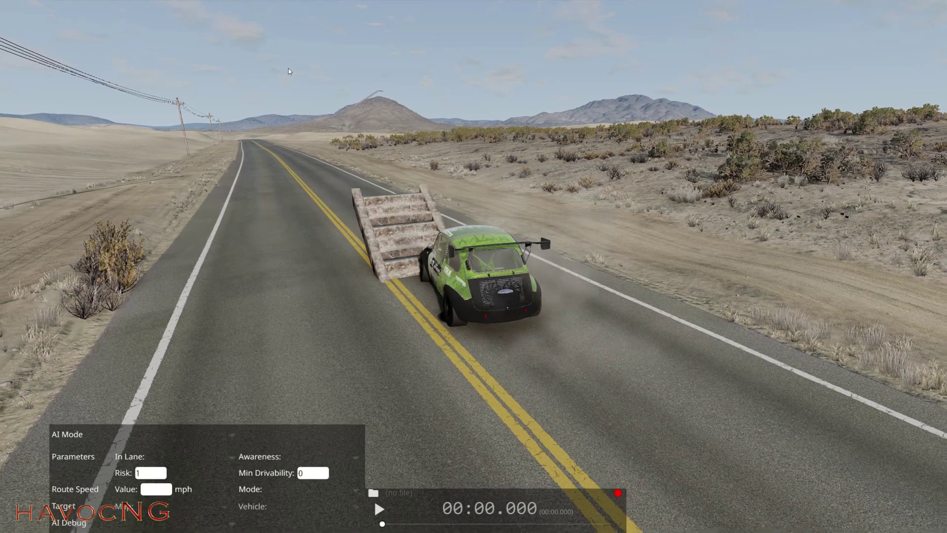
key("Up")
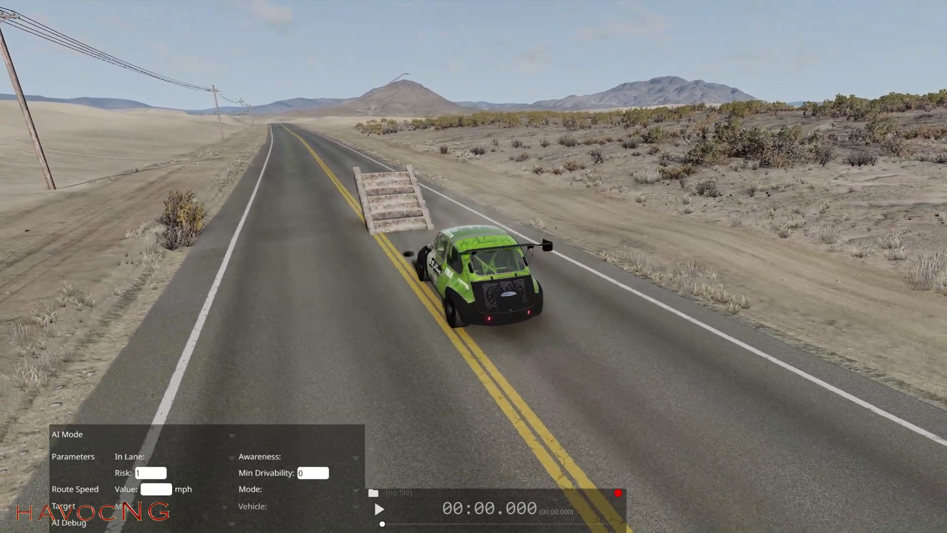
key("Up")
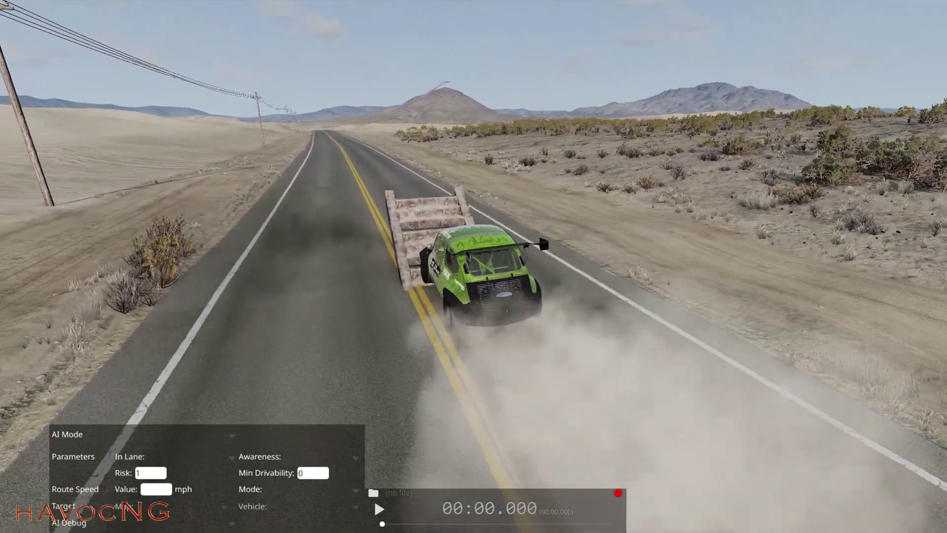